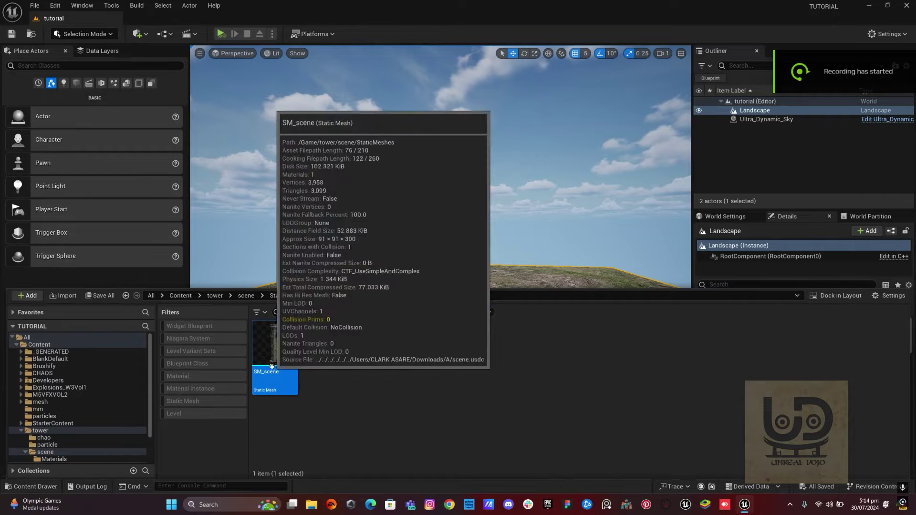
# - Place the SM_scene static mesh on the hilltop of the landscape
pyautogui.moveTo(275, 355); pyautogui.dragTo(504, 278)
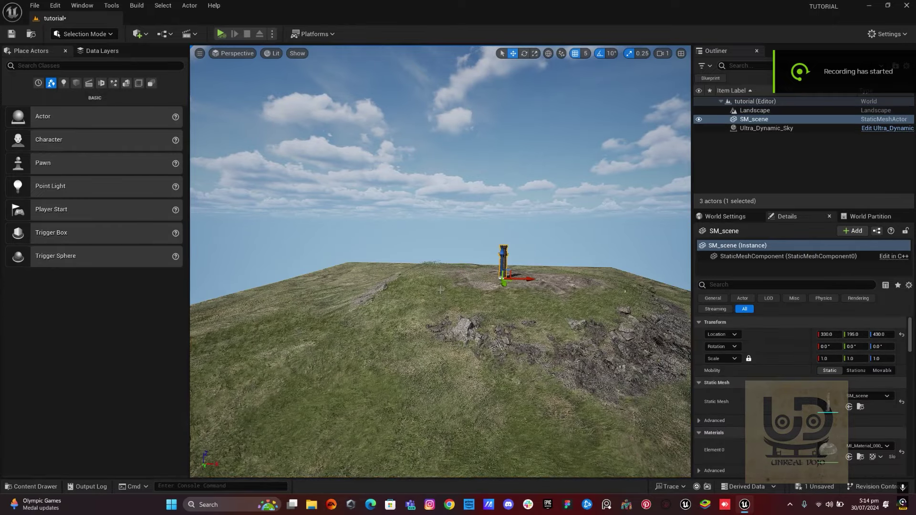
pyautogui.press('w')
pyautogui.moveTo(503, 278); pyautogui.dragTo(545, 279, button='right')
pyautogui.press('w')
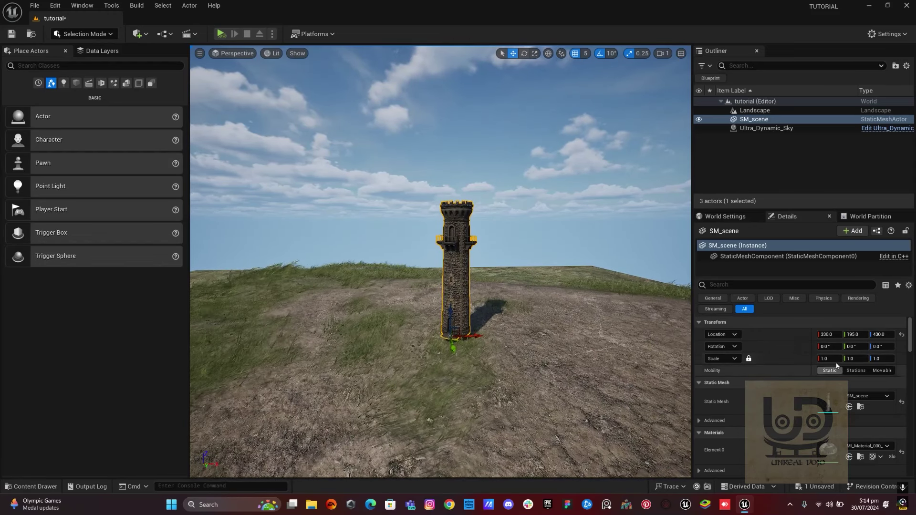
# - Set the tower's uniform scale to 5
pyautogui.click(828, 358)
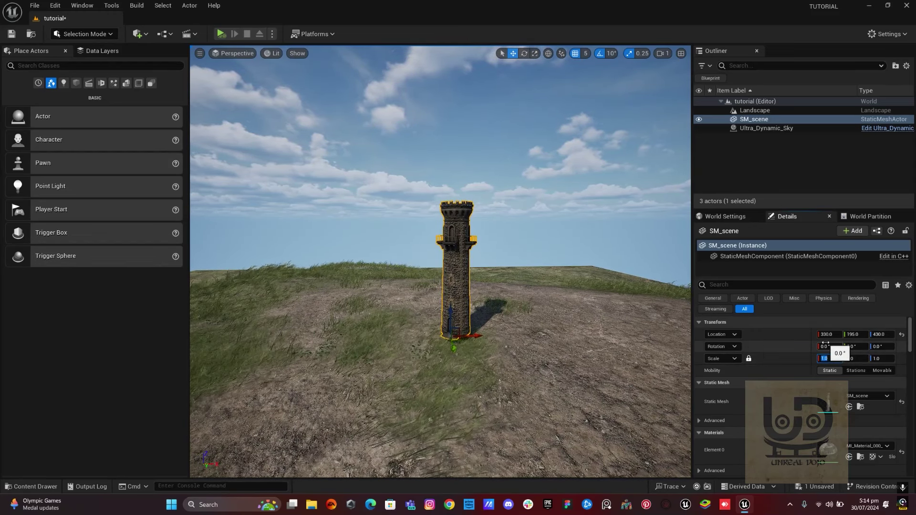
pyautogui.write('2')
pyautogui.press('Return')
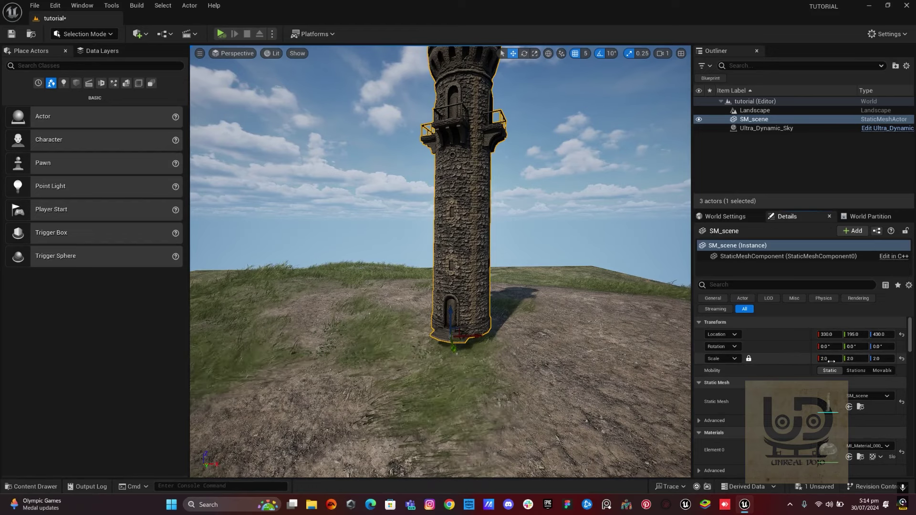
pyautogui.write('5')
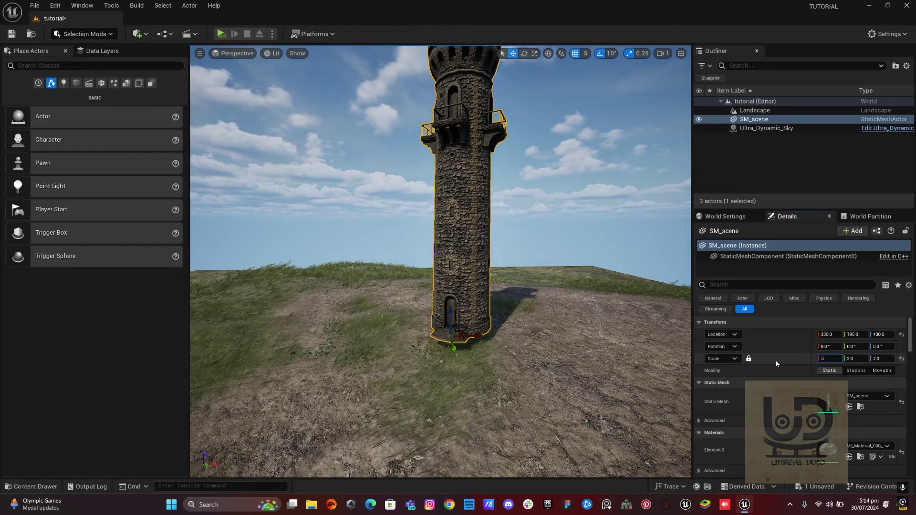
pyautogui.press('Return')
# - Lower the tower to a Z location of 355 so its base sits in the ground
pyautogui.press('s')
pyautogui.moveTo(573, 305); pyautogui.dragTo(573, 305, button='right')
pyautogui.scroll(8, 425, 324)
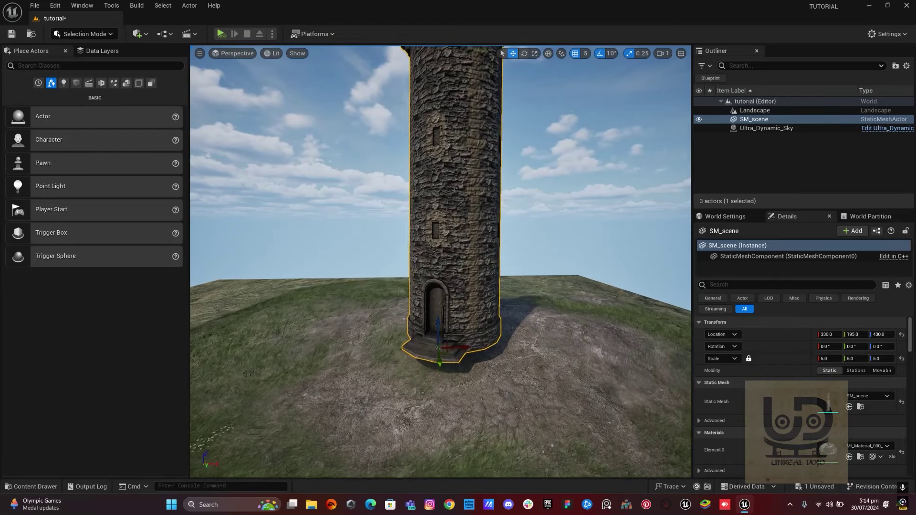
pyautogui.moveTo(436, 329); pyautogui.dragTo(434, 343)
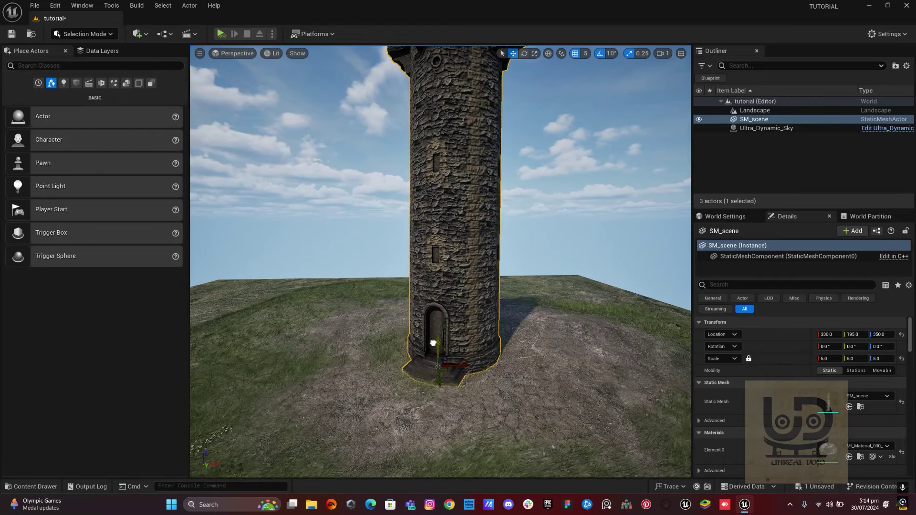
pyautogui.scroll(-8, 439, 334)
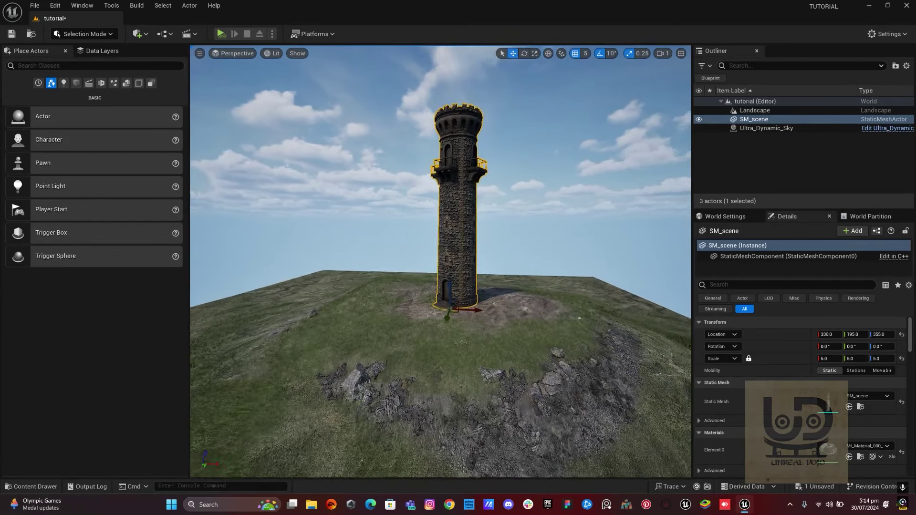
# - In Fracture mode, create a geometry collection from the tower named GC_SM_scene_tower in the tower/chao folder
pyautogui.click(86, 34)
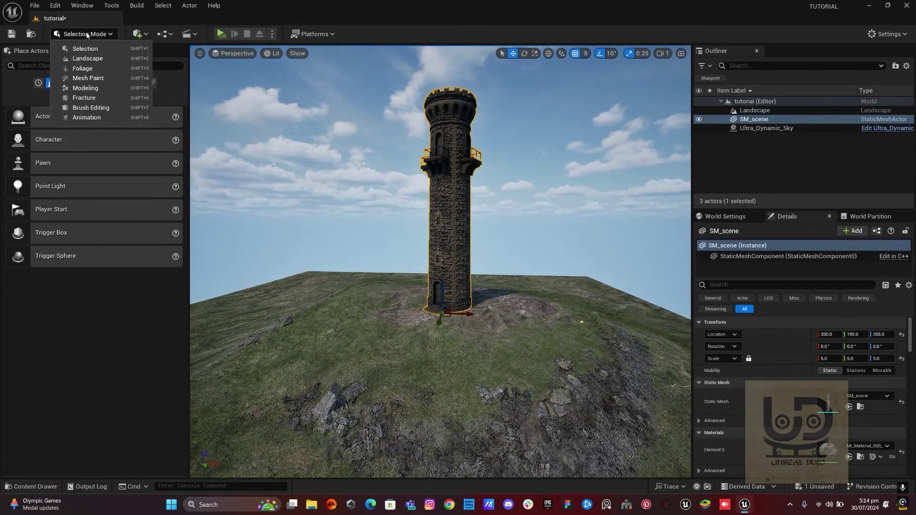
pyautogui.click(94, 95)
pyautogui.click(17, 71)
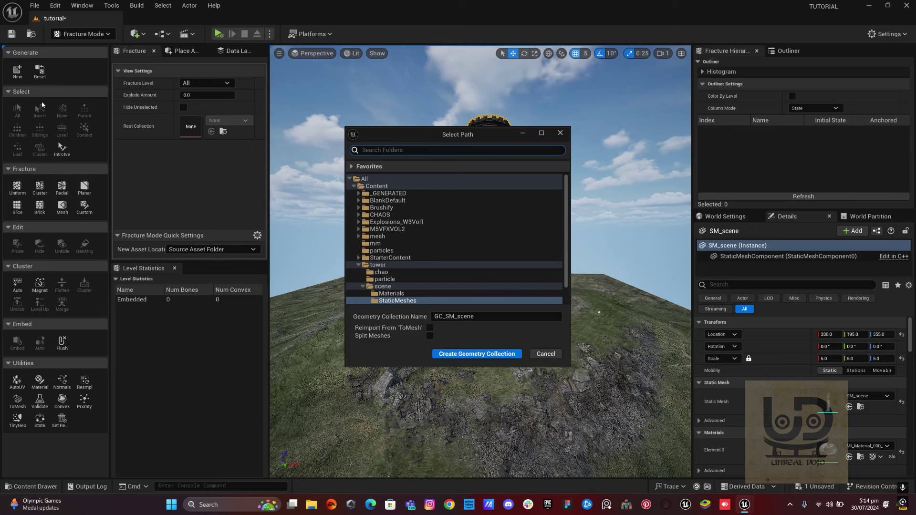
pyautogui.scroll(-1, 425, 262)
pyautogui.click(388, 252)
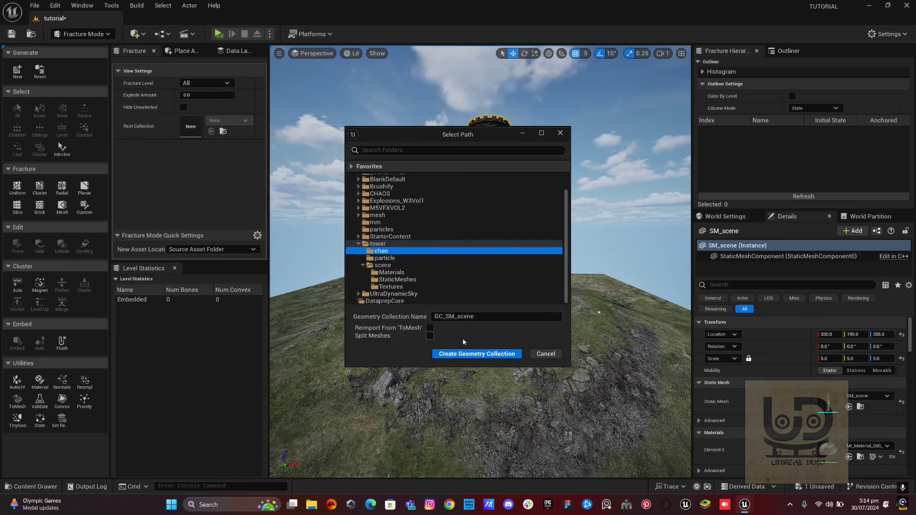
pyautogui.click(485, 317)
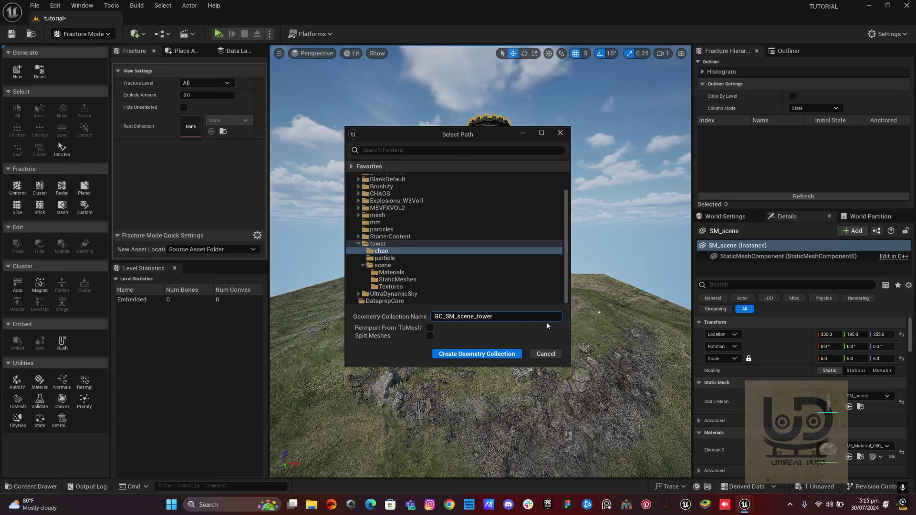
pyautogui.click(490, 357)
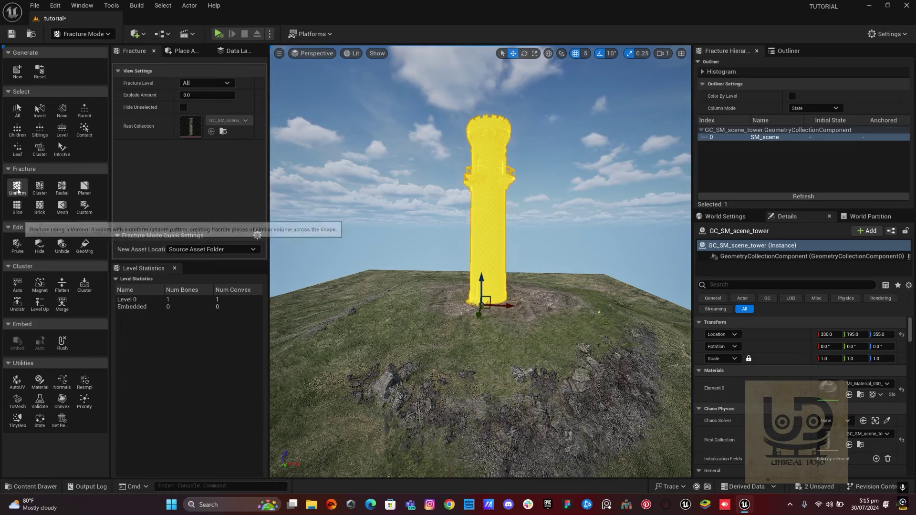
# - Fracture the tower with Uniform Voronoi using 600 minimum and 900 maximum sites, and deselect it
pyautogui.click(14, 190)
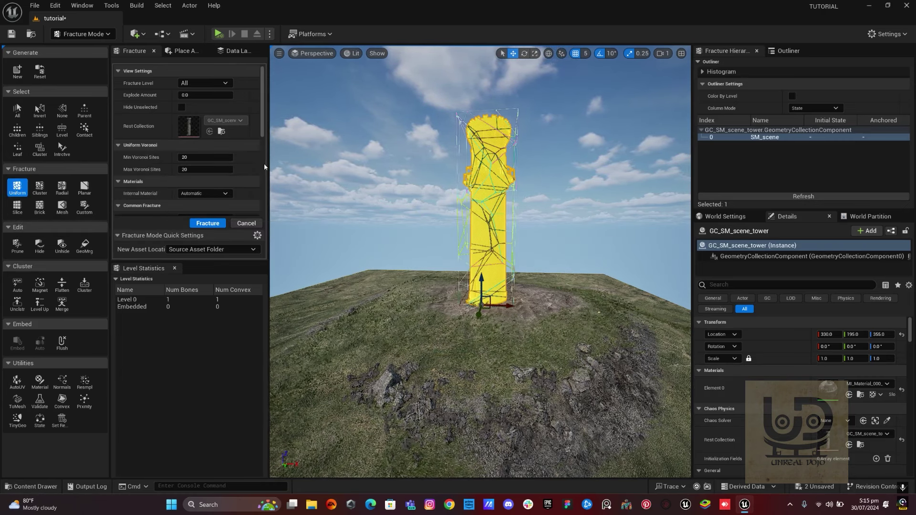
pyautogui.click(196, 157)
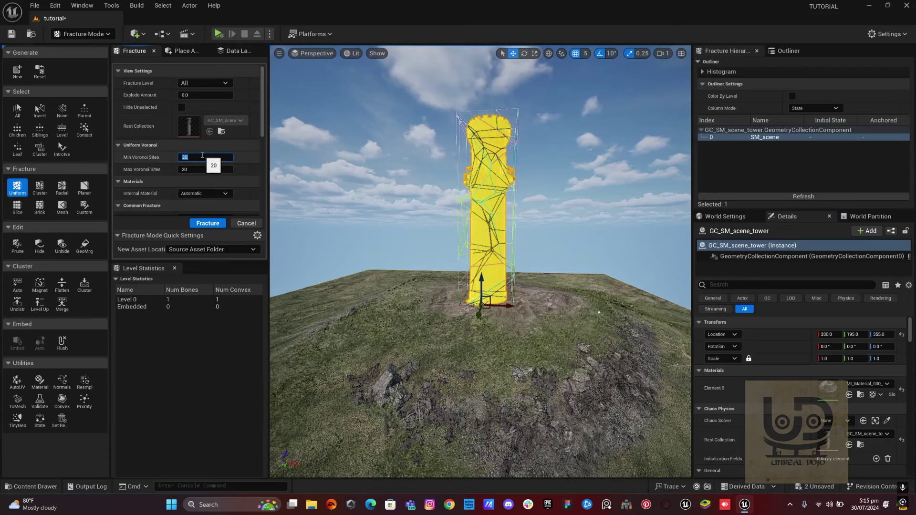
pyautogui.write('600')
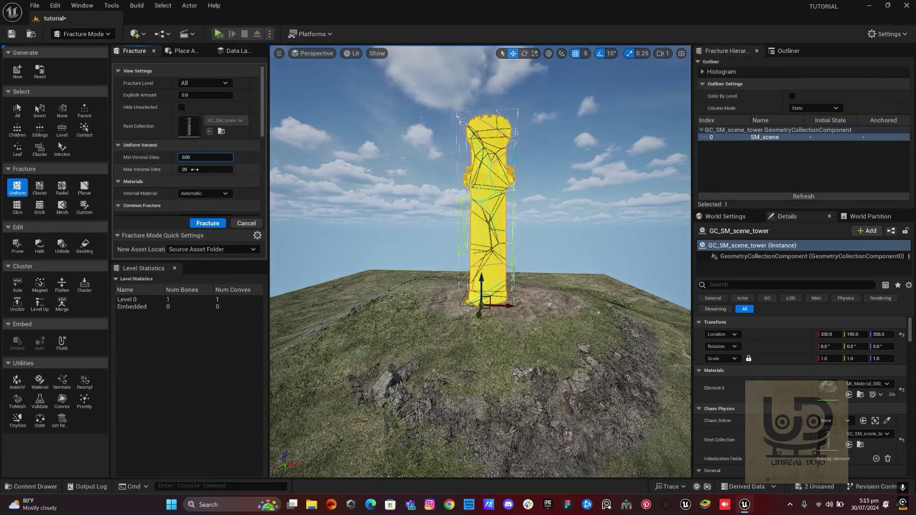
pyautogui.click(196, 170)
pyautogui.write('60')
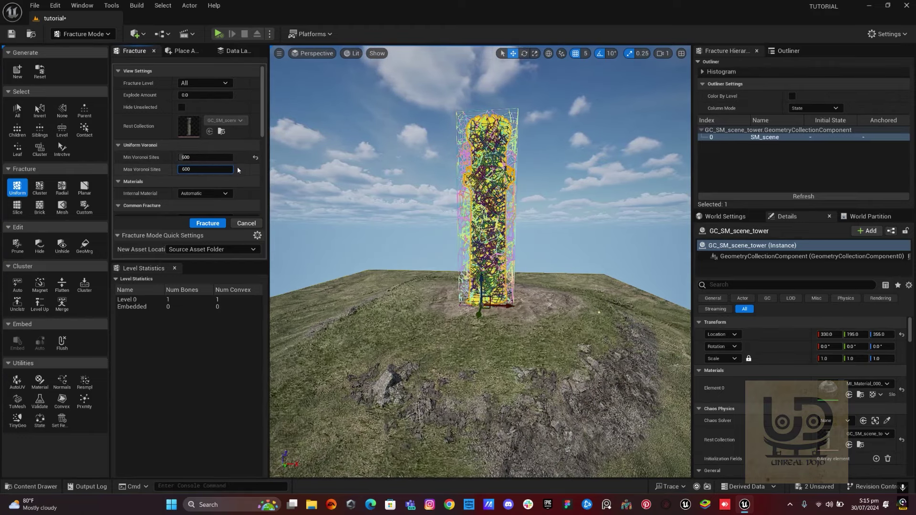
pyautogui.write('0')
pyautogui.press('Return')
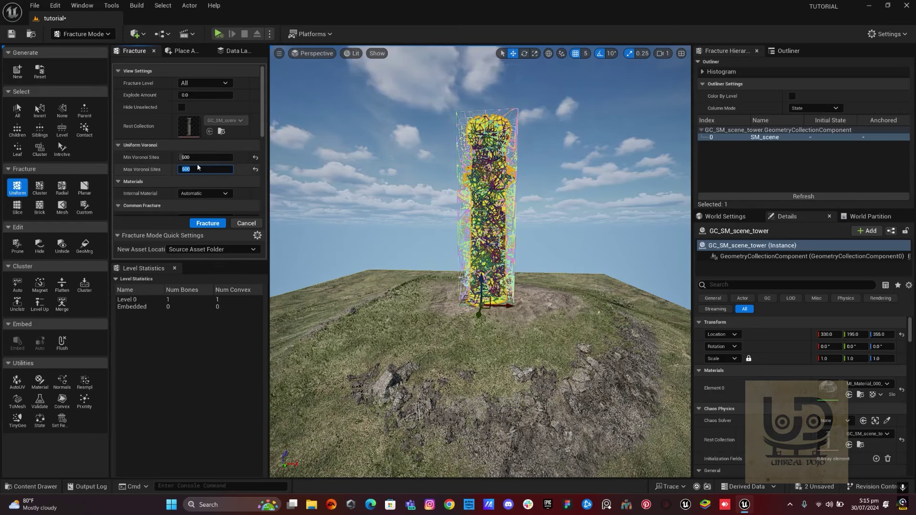
pyautogui.write('0')
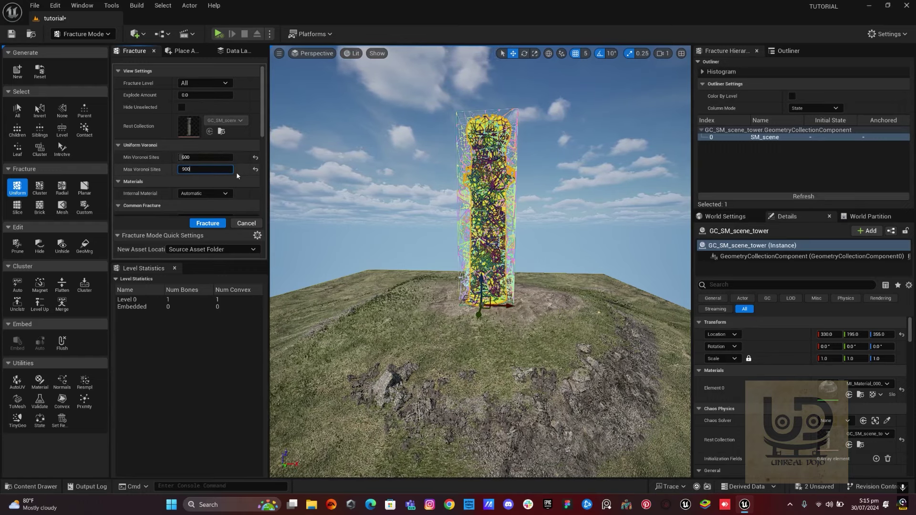
pyautogui.press('Return')
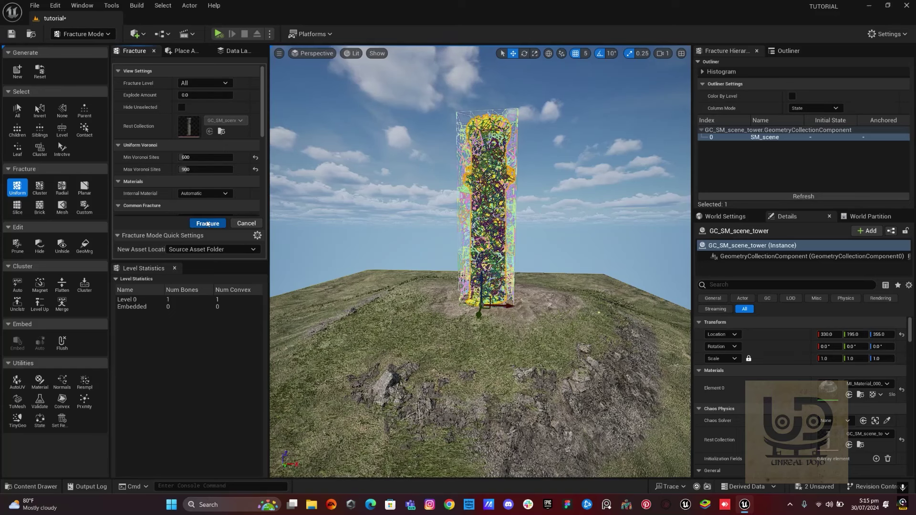
pyautogui.click(208, 224)
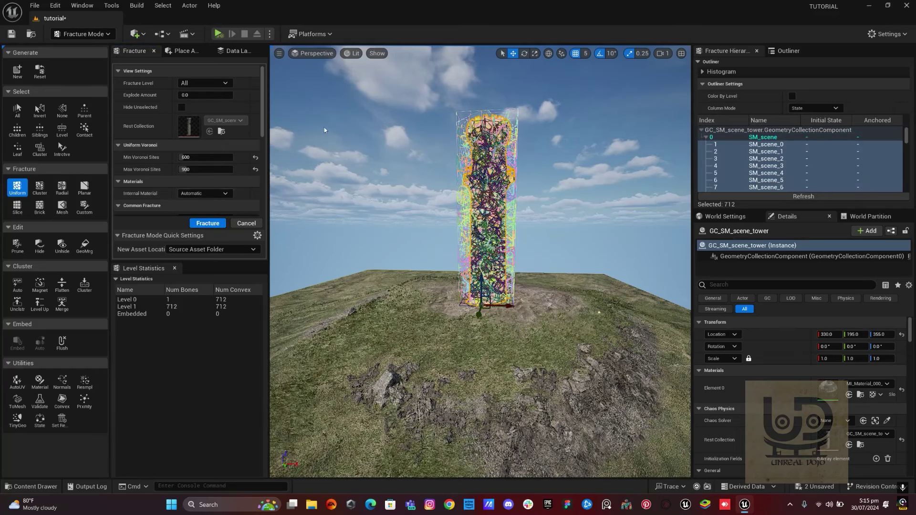
pyautogui.click(408, 98)
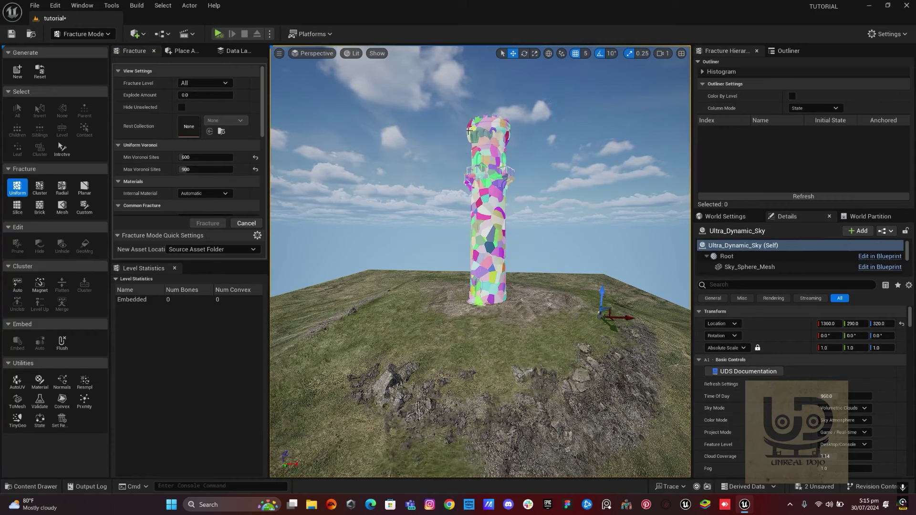
# - Return to Selection mode and turn off Show Bone Colors for GC_SM_scene_tower
pyautogui.click(75, 34)
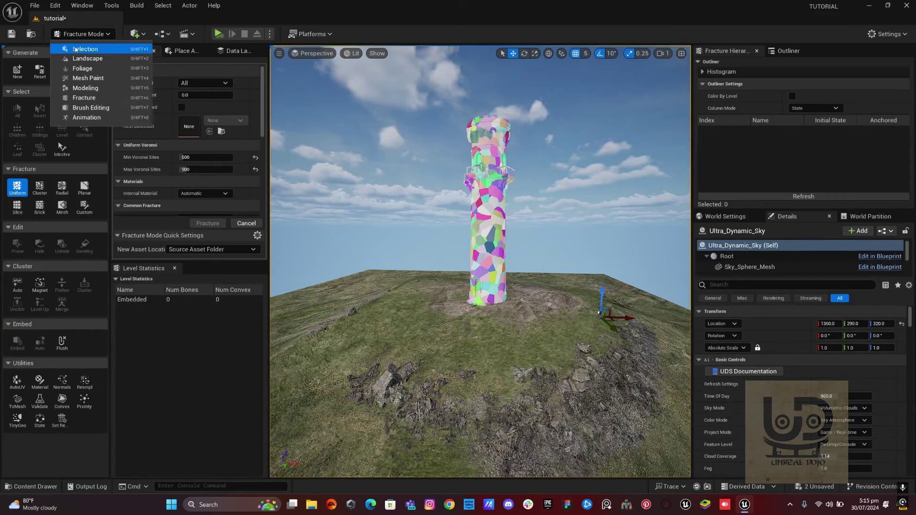
pyautogui.click(78, 54)
pyautogui.click(764, 111)
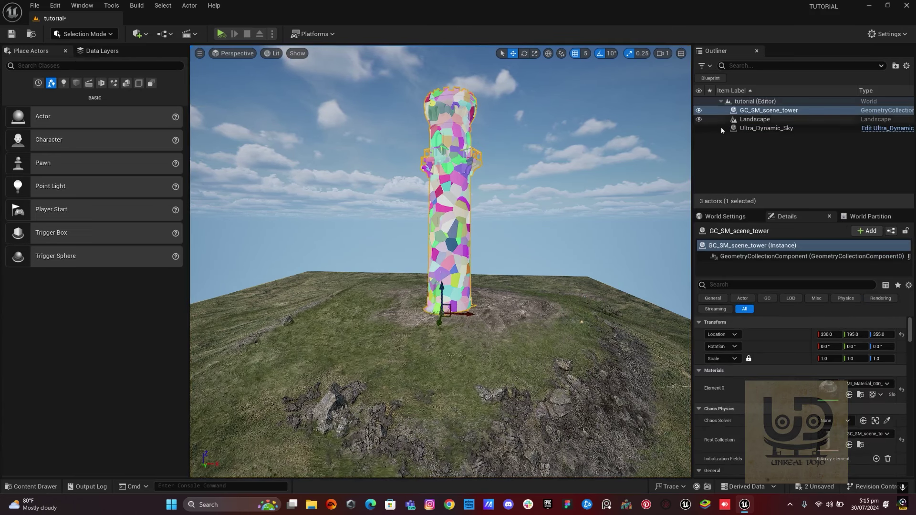
pyautogui.click(747, 288)
pyautogui.write('color')
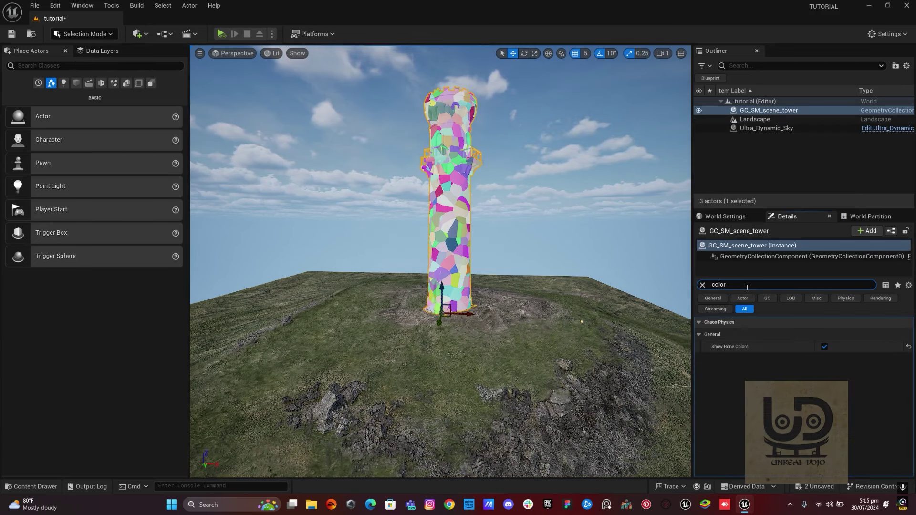
pyautogui.click(824, 347)
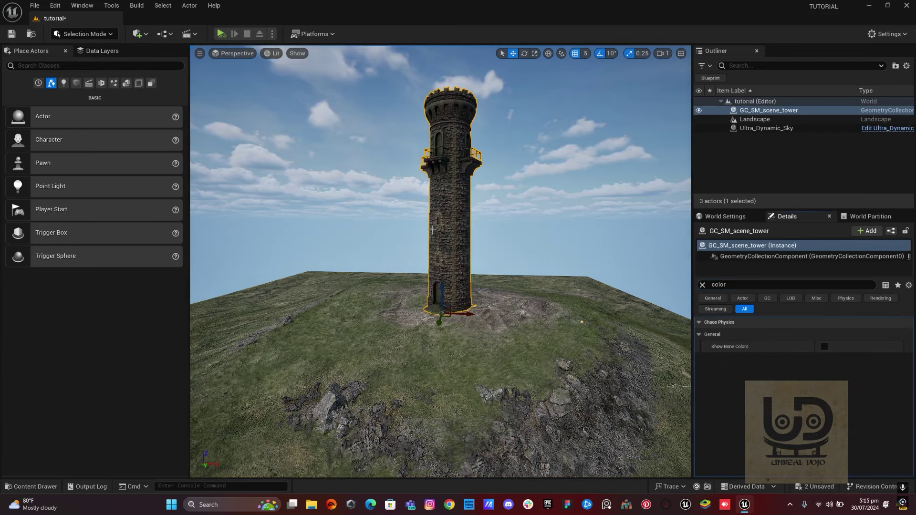
# - Search all project and engine content for "bomb" and show FS_BombField_Prototype in its containing folder
pyautogui.press('w')
pyautogui.moveTo(520, 157); pyautogui.dragTo(520, 143, button='right')
pyautogui.press('s')
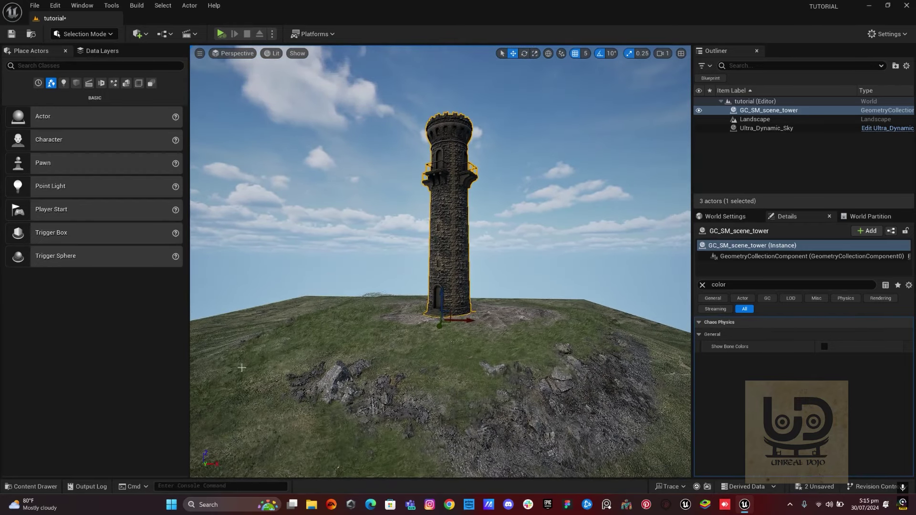
pyautogui.click(10, 487)
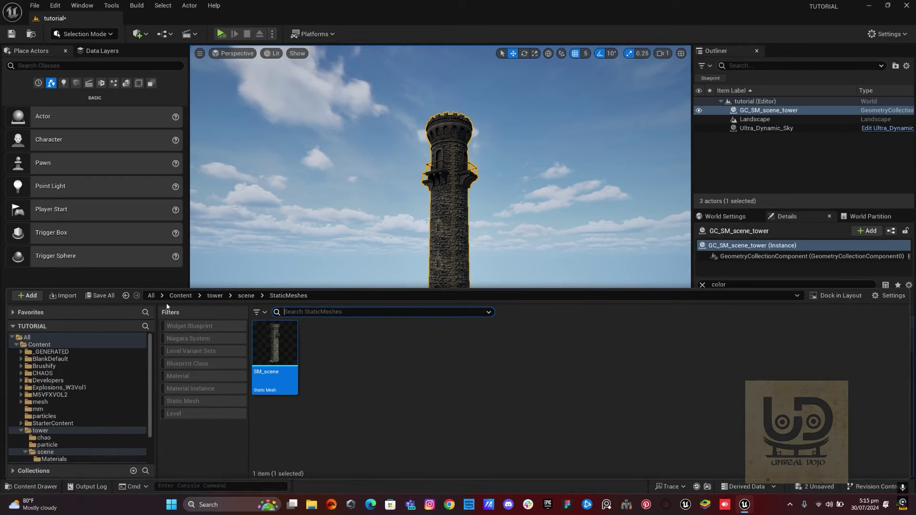
pyautogui.click(181, 295)
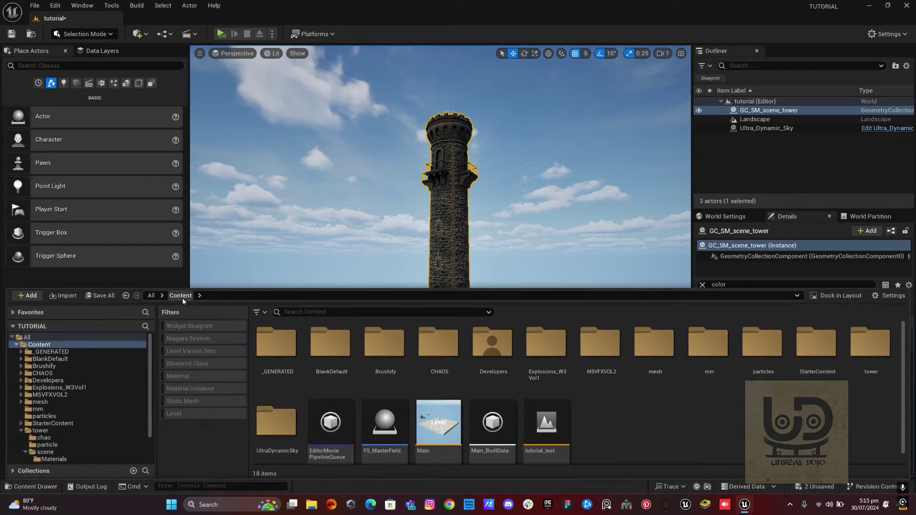
pyautogui.click(313, 313)
pyautogui.write('bomb')
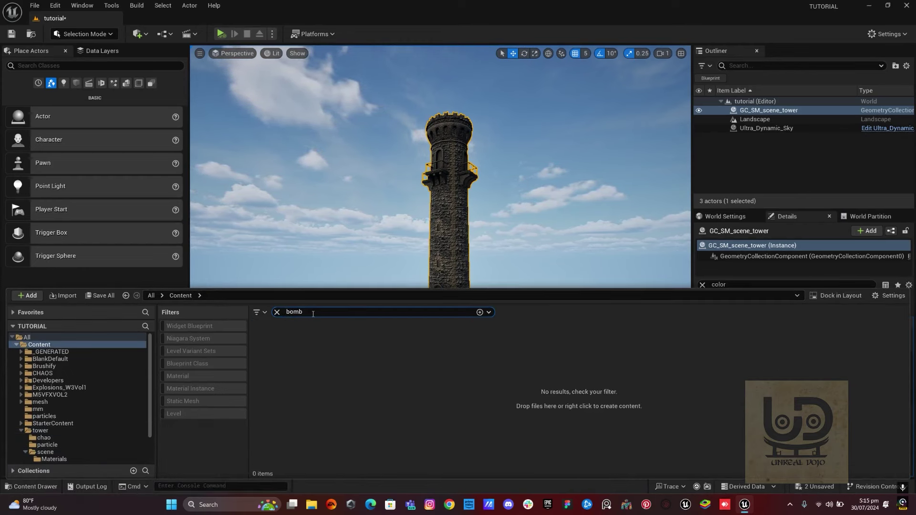
pyautogui.click(27, 337)
pyautogui.rightClick(274, 339)
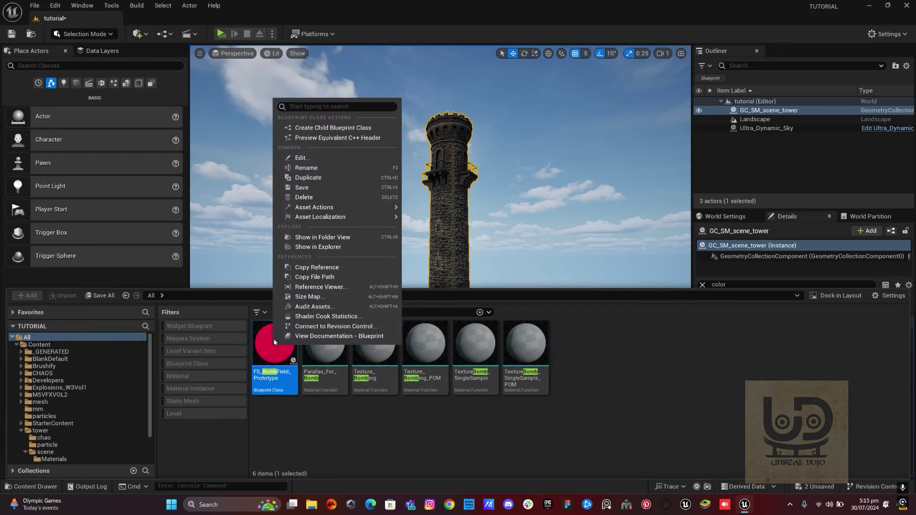
pyautogui.click(328, 241)
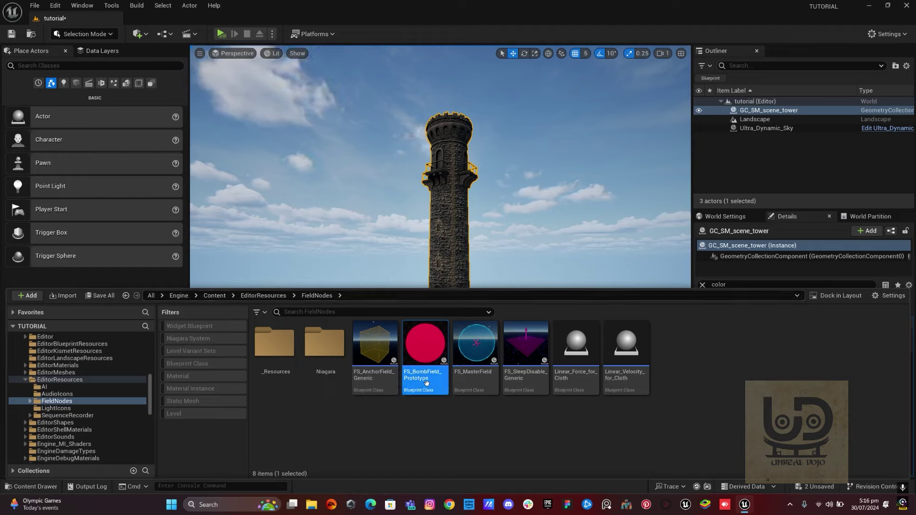
# - Add FS_MasterField from the FieldNodes folder to the level and move it onto the upper part of the tower
pyautogui.click(470, 373)
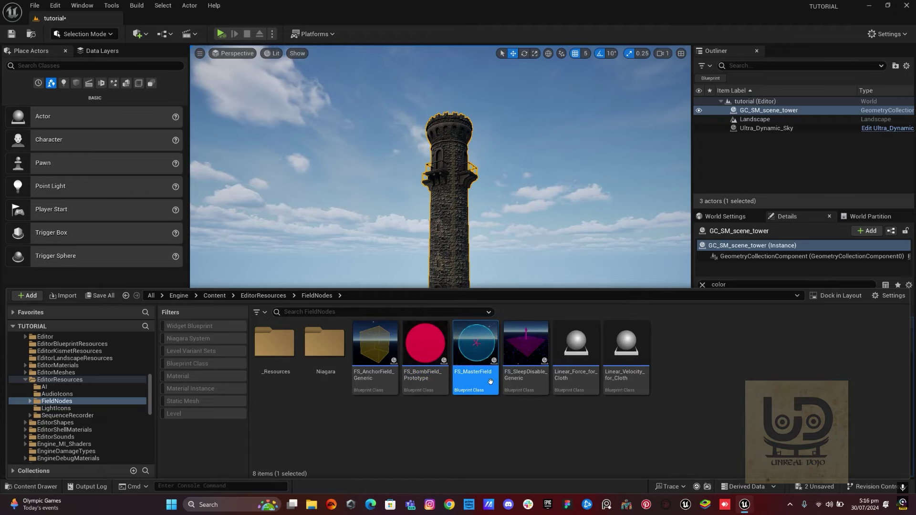
pyautogui.moveTo(490, 381); pyautogui.dragTo(401, 158)
pyautogui.moveTo(401, 157); pyautogui.dragTo(478, 158, button='right')
pyautogui.moveTo(356, 137); pyautogui.dragTo(626, 306)
pyautogui.moveTo(628, 339); pyautogui.dragTo(635, 334, button='right')
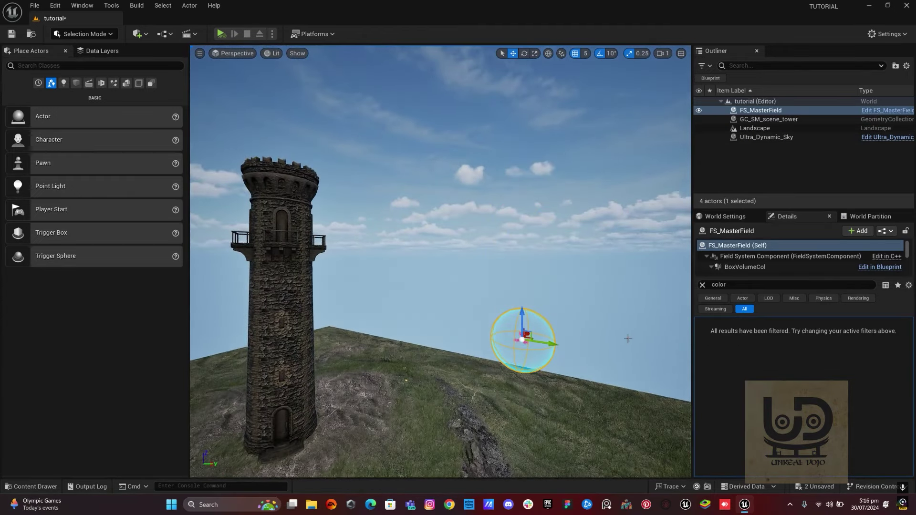
pyautogui.moveTo(549, 340); pyautogui.dragTo(292, 201)
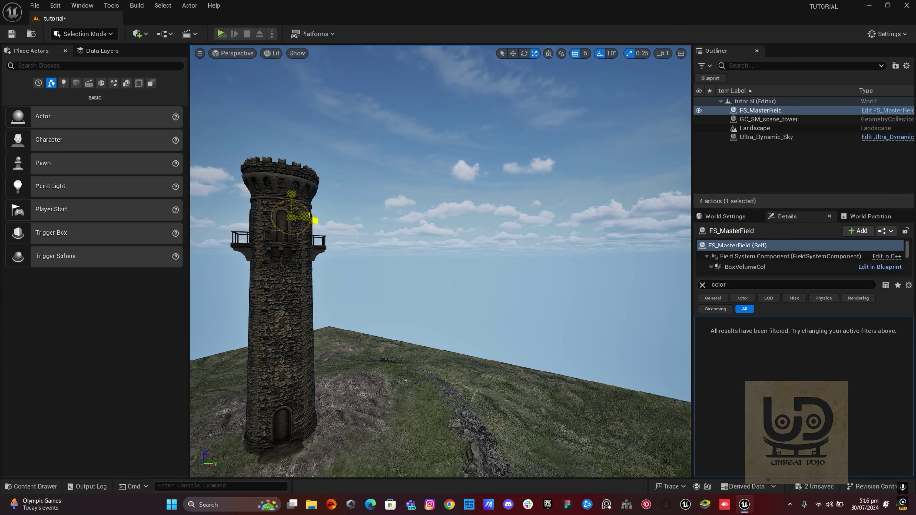
# - Enlarge FS_MasterField and centre it on the tower so its sphere surrounds the section above the balcony
pyautogui.moveTo(293, 217); pyautogui.dragTo(302, 208)
pyautogui.moveTo(404, 187); pyautogui.dragTo(343, 302, button='right')
pyautogui.moveTo(345, 309); pyautogui.dragTo(336, 305)
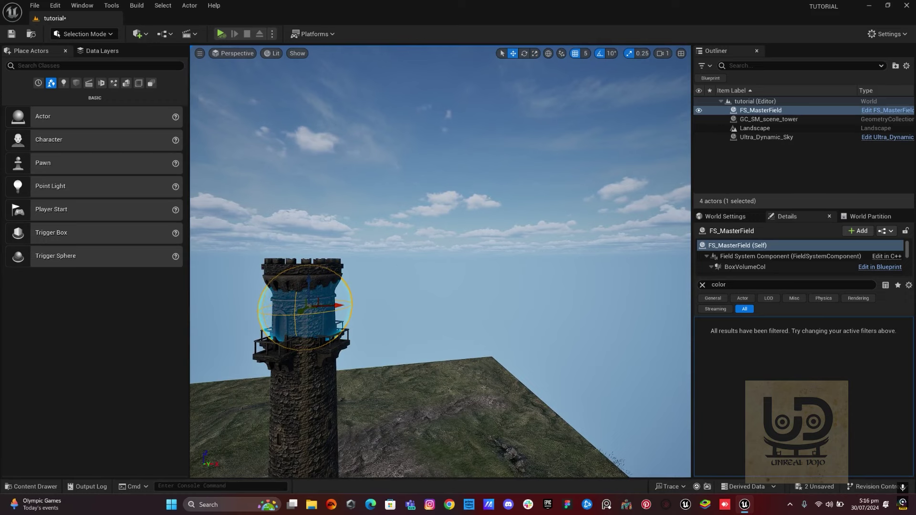
pyautogui.moveTo(344, 304)
pyautogui.mouseDown(button='right')
pyautogui.moveTo(378, 305)
pyautogui.moveTo(339, 305)
pyautogui.mouseUp(button='right')
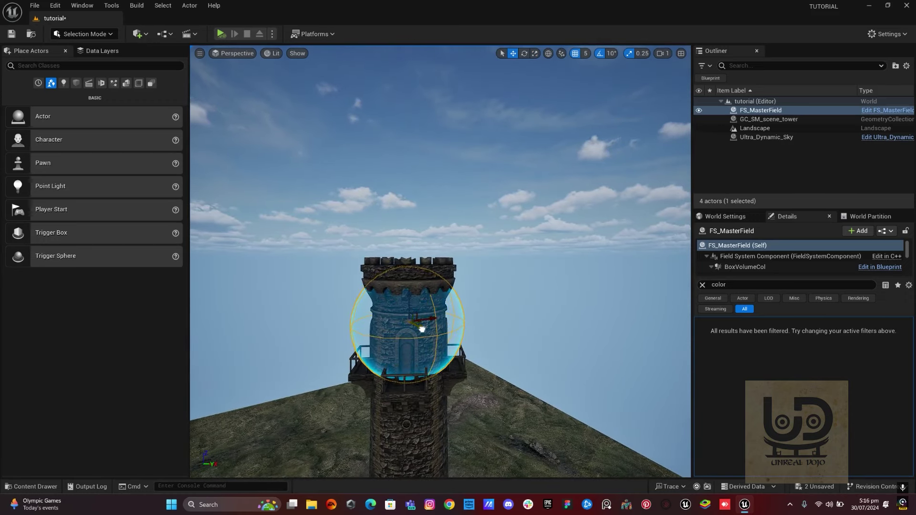
pyautogui.moveTo(413, 325); pyautogui.dragTo(493, 292, button='right')
pyautogui.moveTo(480, 323); pyautogui.dragTo(454, 298)
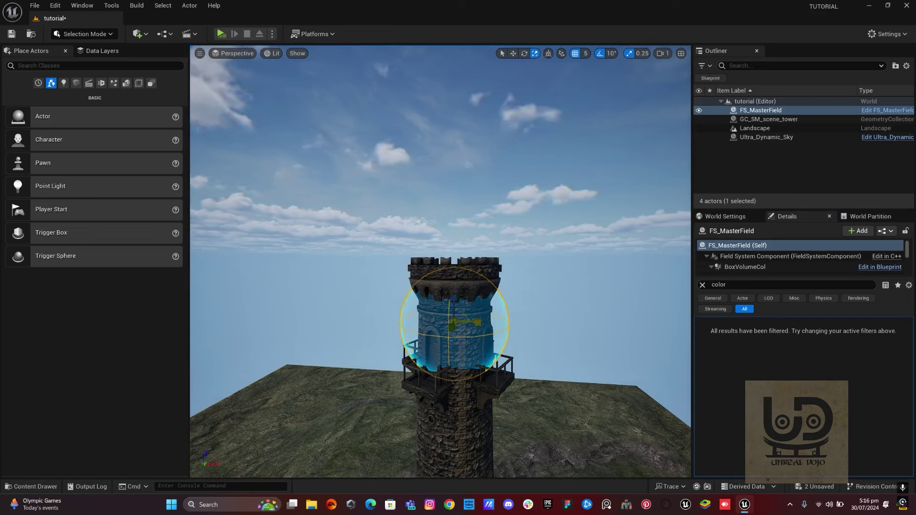
pyautogui.moveTo(439, 260); pyautogui.dragTo(468, 261, button='right')
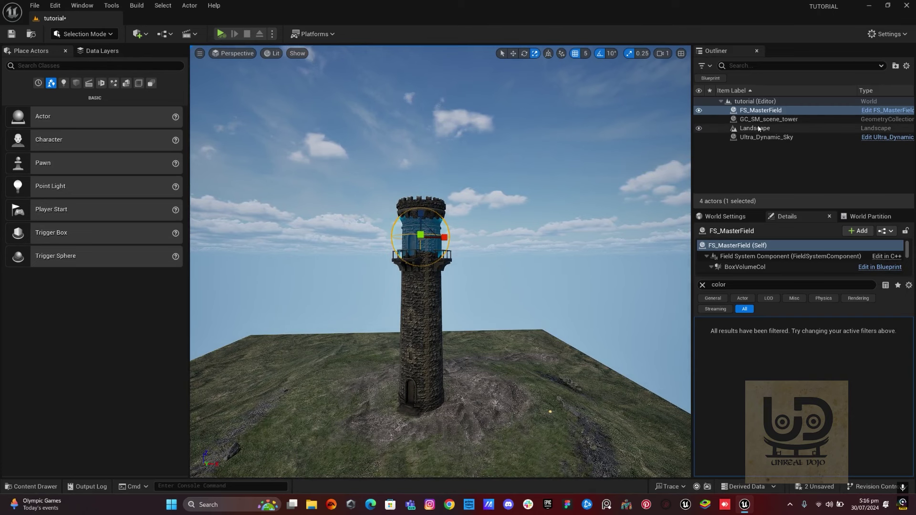
# - Add FS_AnchorField_Generic from the FieldNodes folder at the tower's base and widen its box beyond the tower's footprint
pyautogui.click(339, 338)
pyautogui.hotkey('ctrl', 'space')
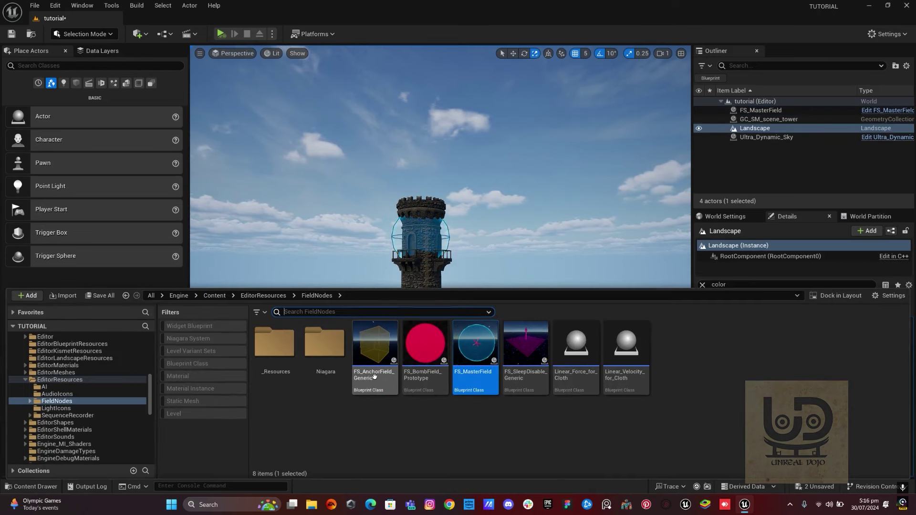
pyautogui.moveTo(377, 374); pyautogui.dragTo(401, 271)
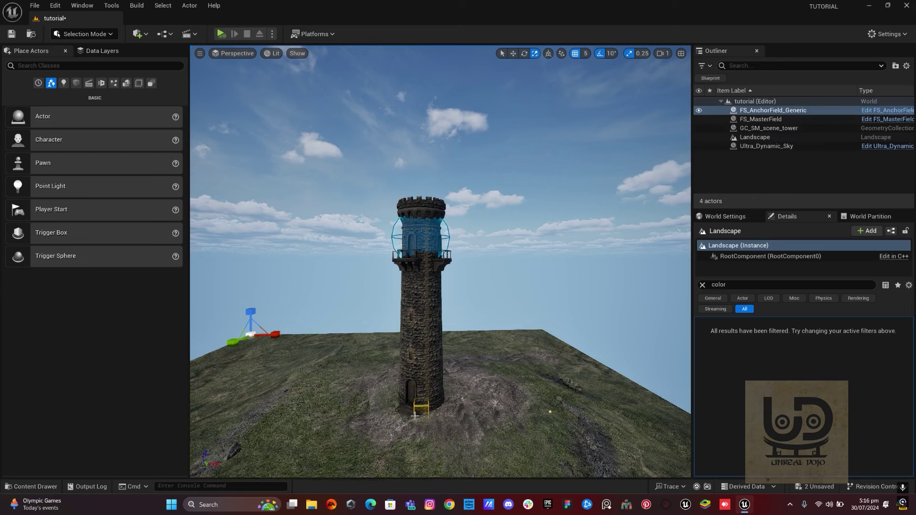
pyautogui.moveTo(415, 415); pyautogui.dragTo(425, 416)
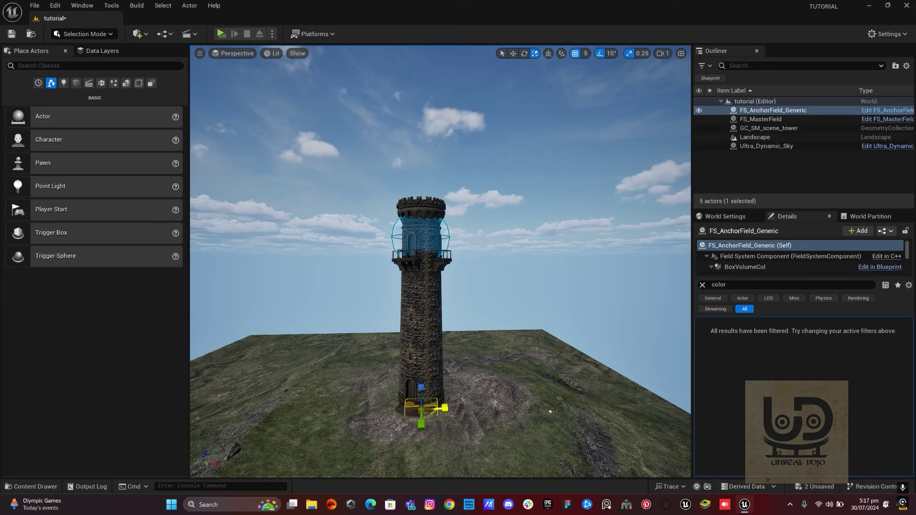
pyautogui.moveTo(285, 405); pyautogui.dragTo(410, 405, button='right')
pyautogui.press('s')
pyautogui.press('a')
pyautogui.press('w')
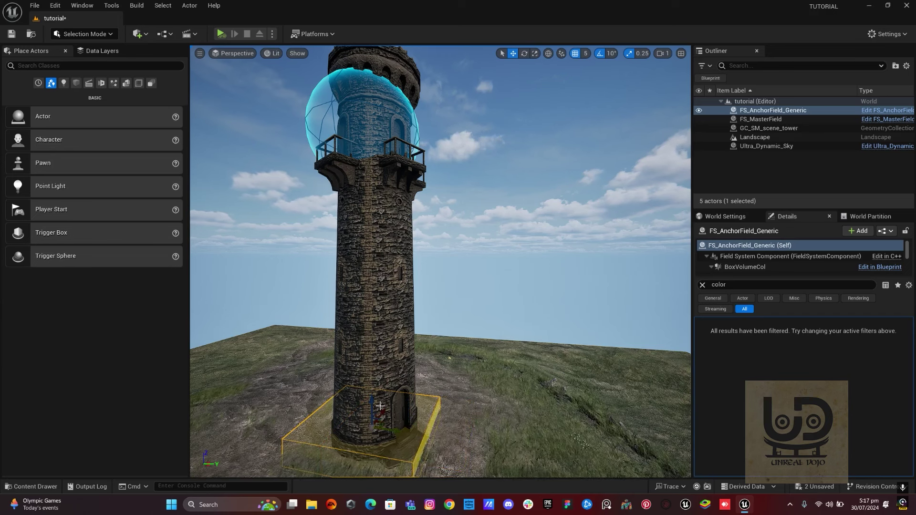
# - Stretch the anchor field's box upward and position it so it encloses the tower shaft up to the balcony
pyautogui.moveTo(372, 404); pyautogui.dragTo(372, 334)
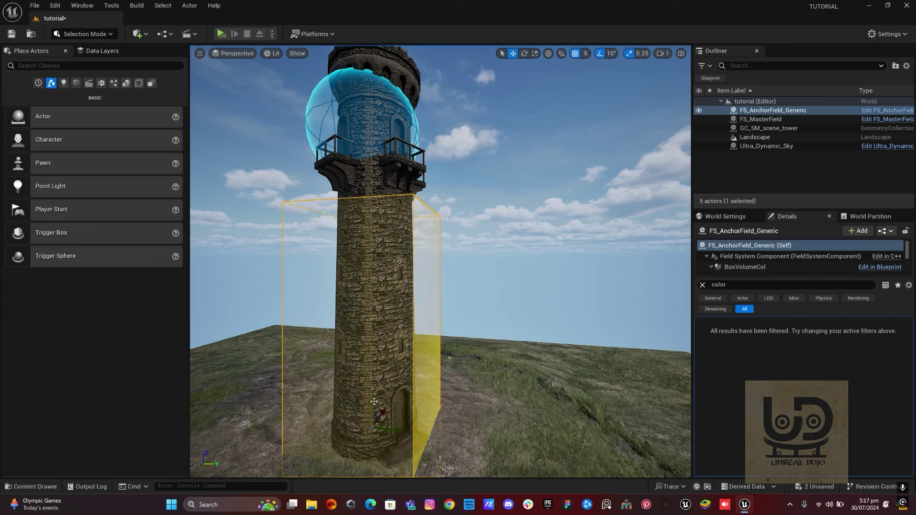
pyautogui.moveTo(375, 402); pyautogui.dragTo(374, 380)
pyautogui.moveTo(449, 286); pyautogui.dragTo(318, 284, button='right')
pyautogui.press('q')
pyautogui.moveTo(572, 375); pyautogui.dragTo(572, 375, button='right')
pyautogui.moveTo(462, 404); pyautogui.dragTo(439, 417)
pyautogui.hotkey('ctrl', 'z')
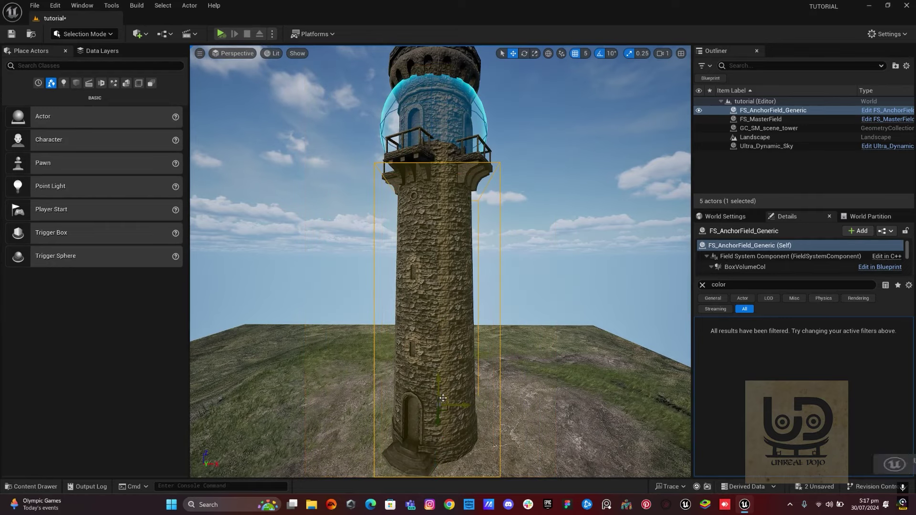
pyautogui.press('a')
pyautogui.moveTo(446, 398); pyautogui.dragTo(520, 398, button='right')
pyautogui.press('d')
pyautogui.moveTo(458, 382); pyautogui.dragTo(347, 369, button='right')
pyautogui.press('w')
pyautogui.press('s')
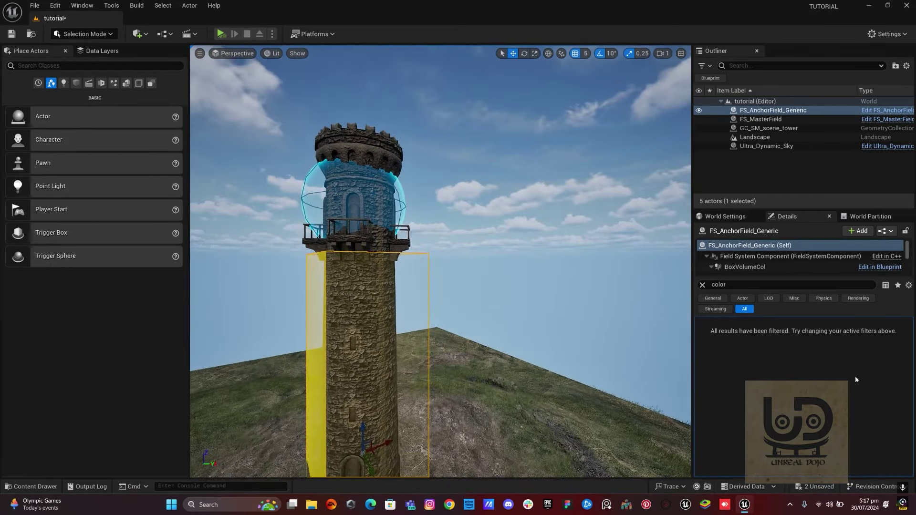
# - Add FS_AnchorField_Generic and FS_MasterField as Initialization Fields 0 and 1 of GC_SM_scene_tower
pyautogui.click(761, 128)
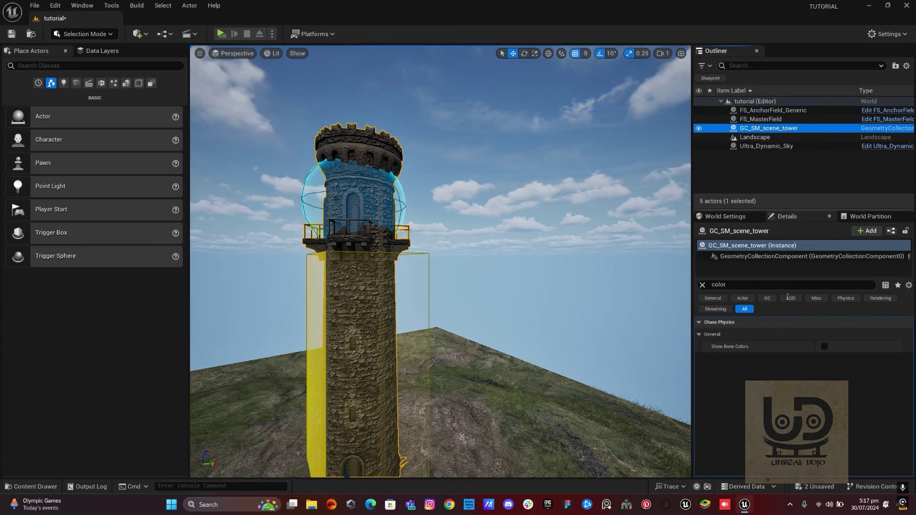
pyautogui.click(703, 285)
pyautogui.scroll(-5, 715, 336)
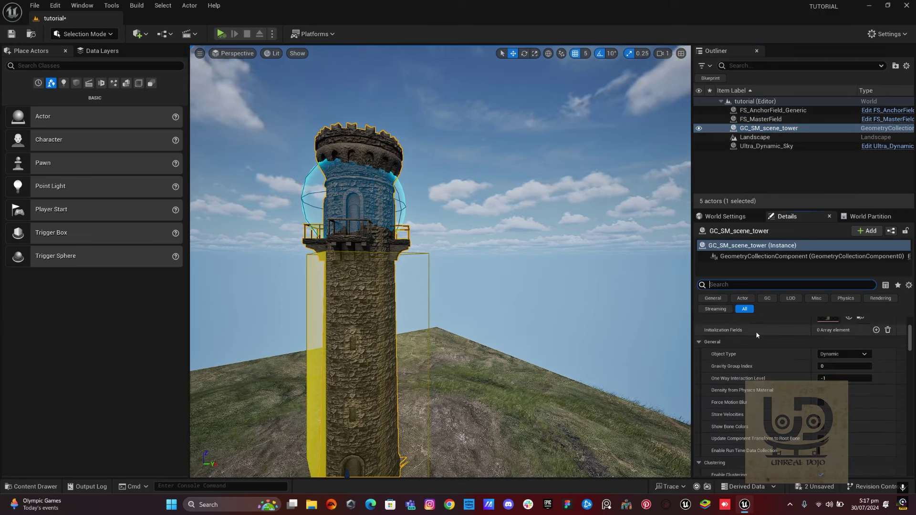
pyautogui.click(876, 330)
pyautogui.click(828, 343)
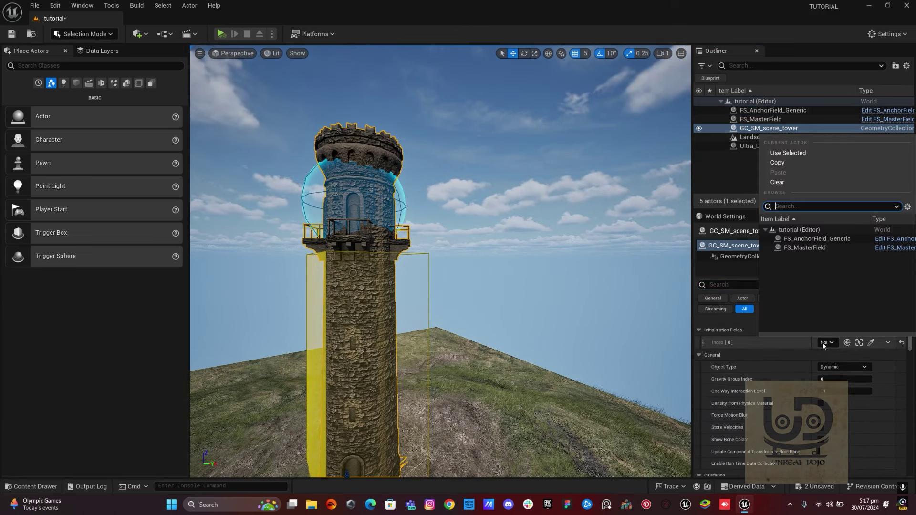
pyautogui.click(802, 239)
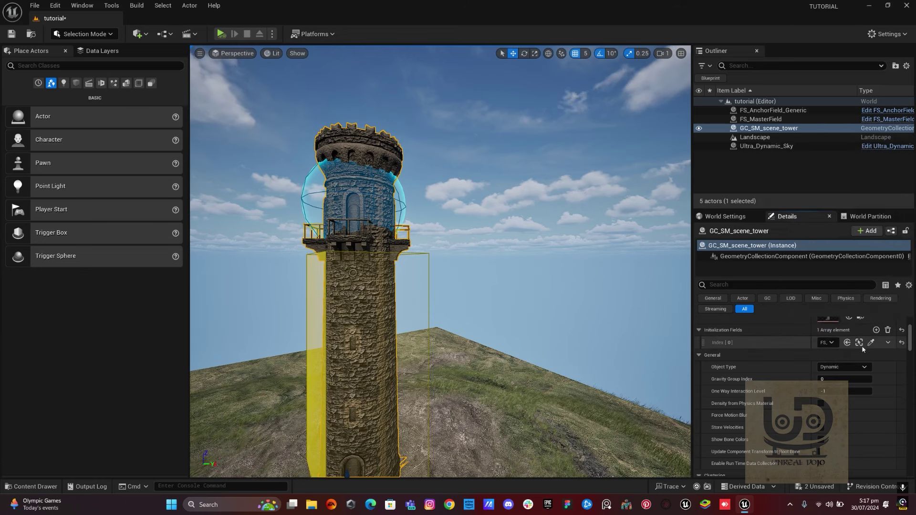
pyautogui.click(877, 330)
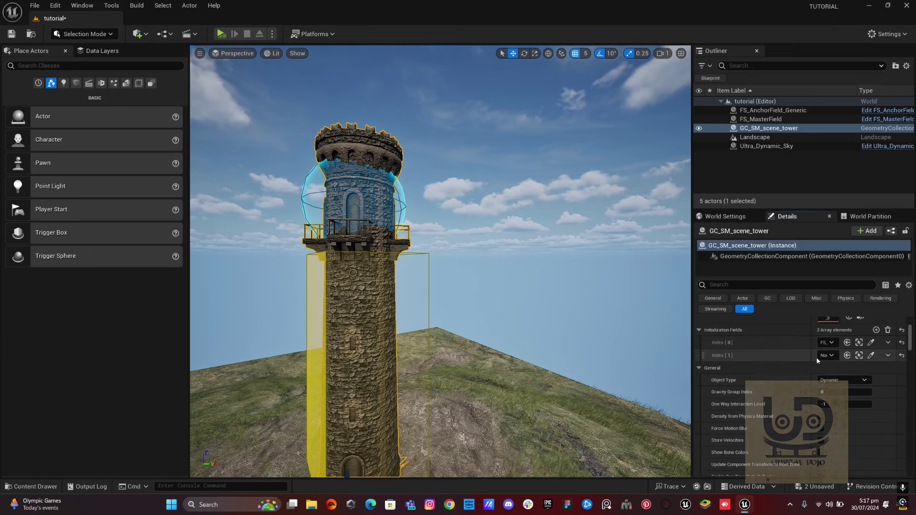
pyautogui.click(825, 356)
pyautogui.click(805, 262)
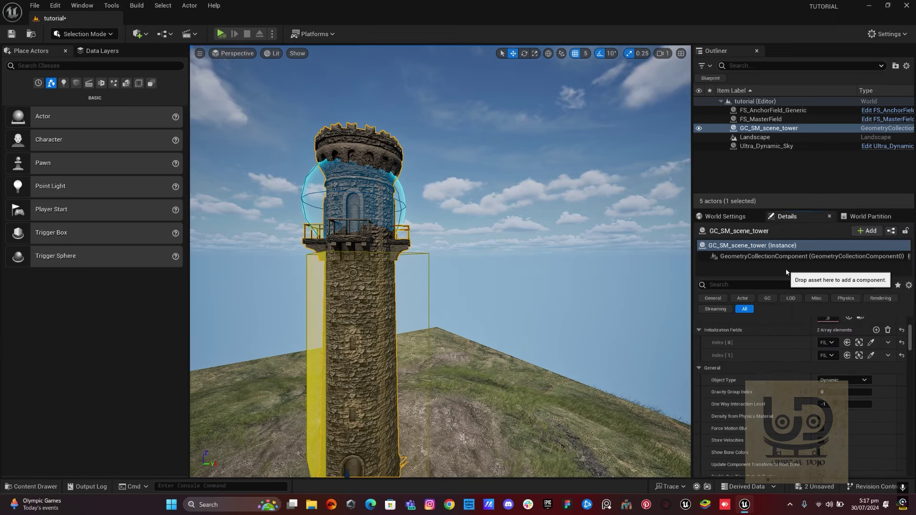
# - Simulate the level to watch the tower's destruction from a view of the whole tower, and stop the simulation
pyautogui.press('s')
pyautogui.moveTo(498, 192); pyautogui.dragTo(446, 192, button='right')
pyautogui.press('d')
pyautogui.moveTo(491, 241); pyautogui.dragTo(494, 179)
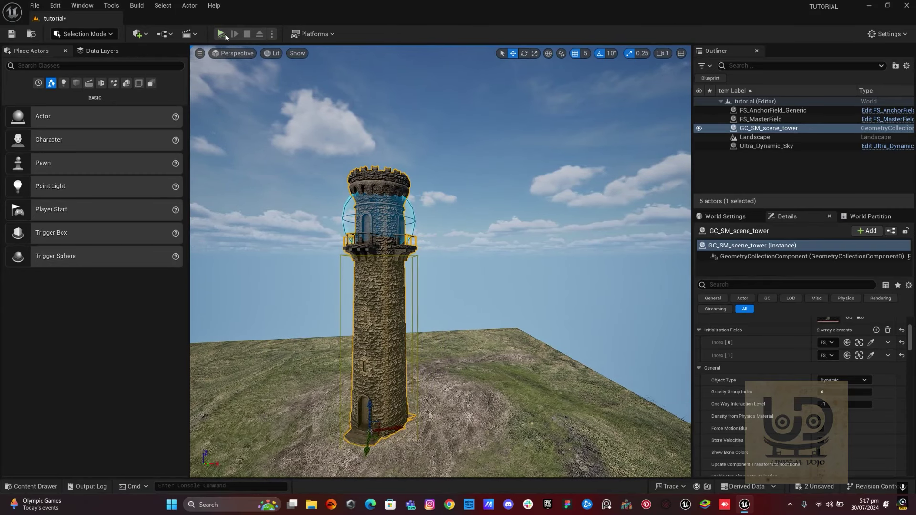
pyautogui.click(220, 33)
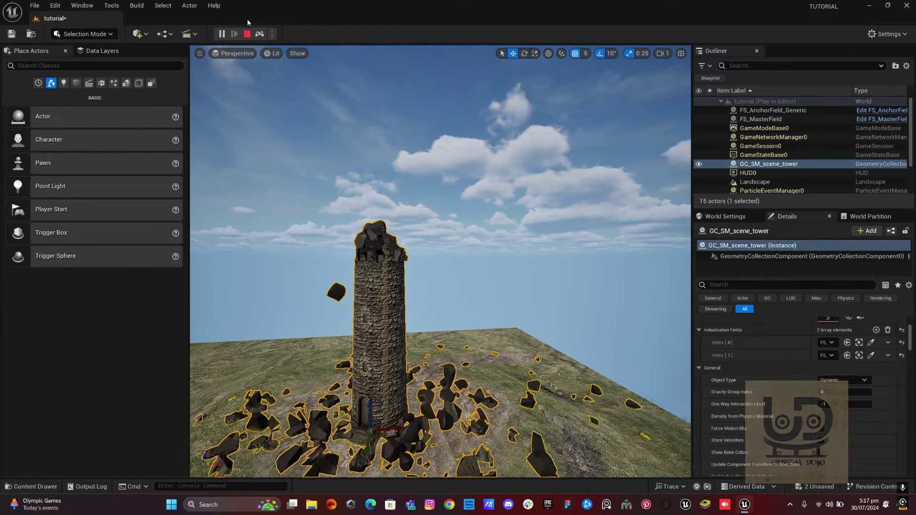
pyautogui.click(247, 34)
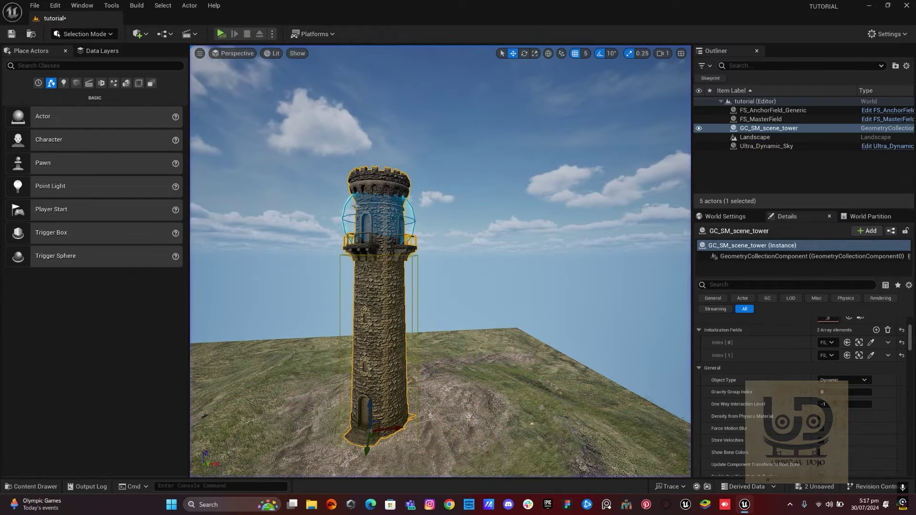
# - Lower FS_AnchorField_Generic slightly so its upper edge sits below the balcony supports, and test it with a simulation
pyautogui.click(410, 260)
pyautogui.click(414, 256)
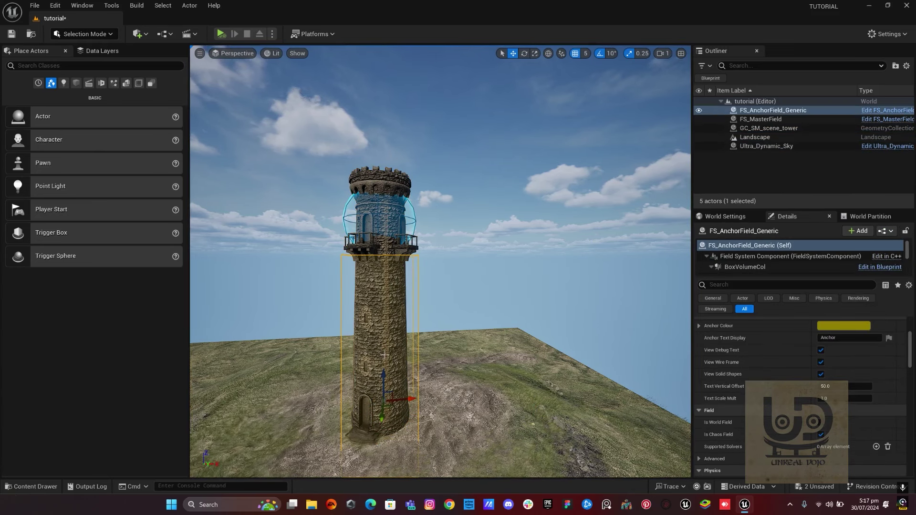
pyautogui.moveTo(386, 375); pyautogui.dragTo(386, 386)
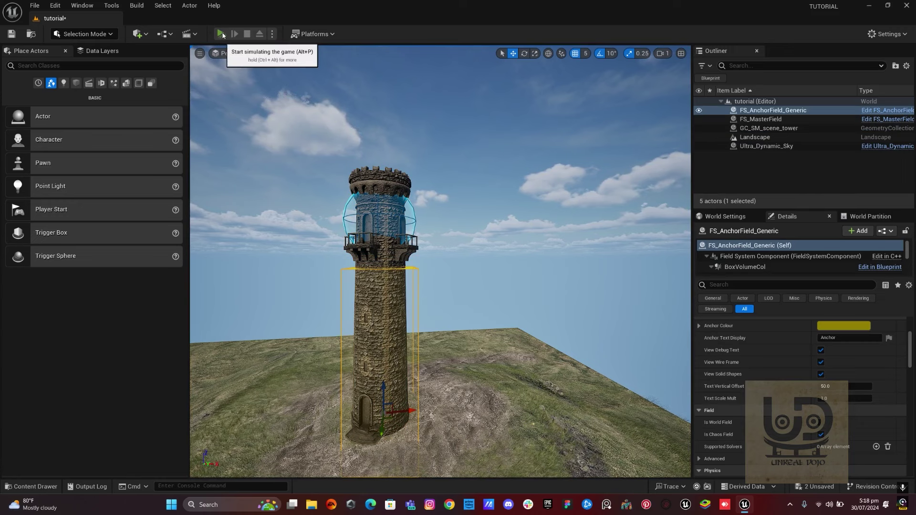
pyautogui.click(223, 34)
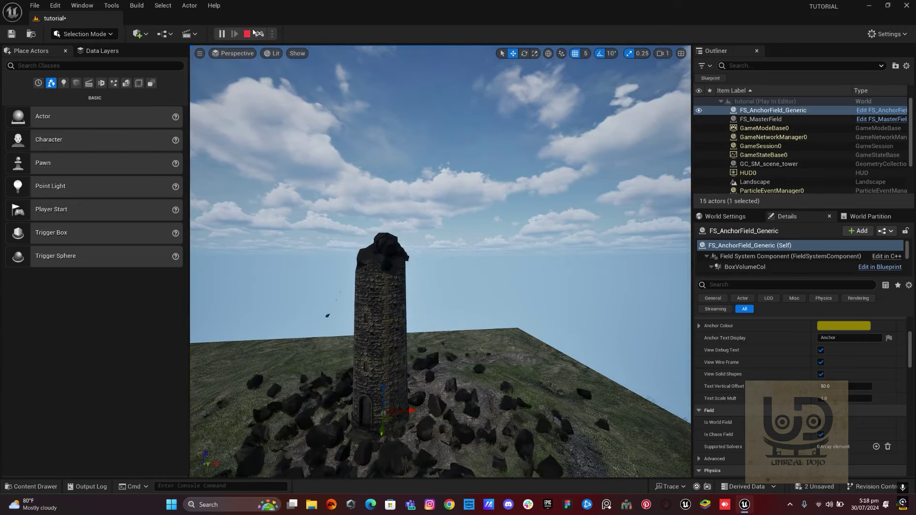
pyautogui.click(247, 33)
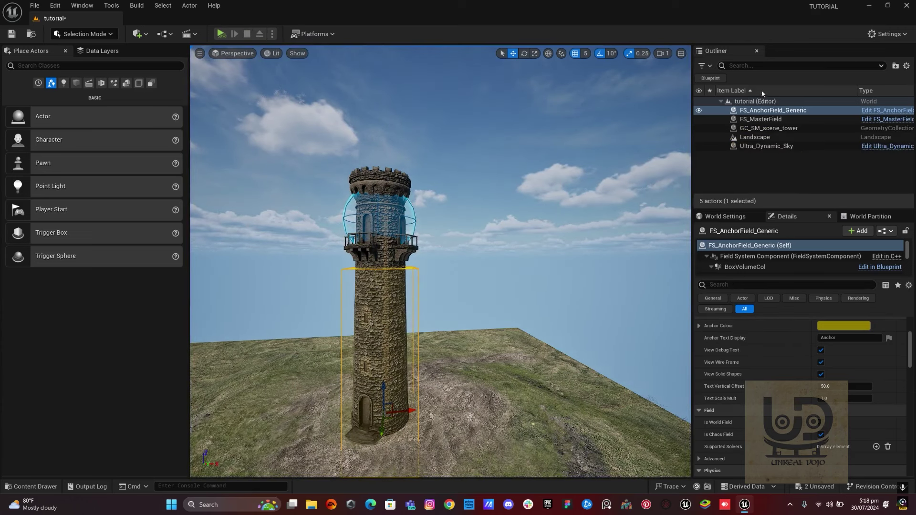
# - Set FS_MasterField's Radial Magnitude to 900 and enable Use Directional Vector
pyautogui.click(761, 119)
pyautogui.scroll(-2, 835, 377)
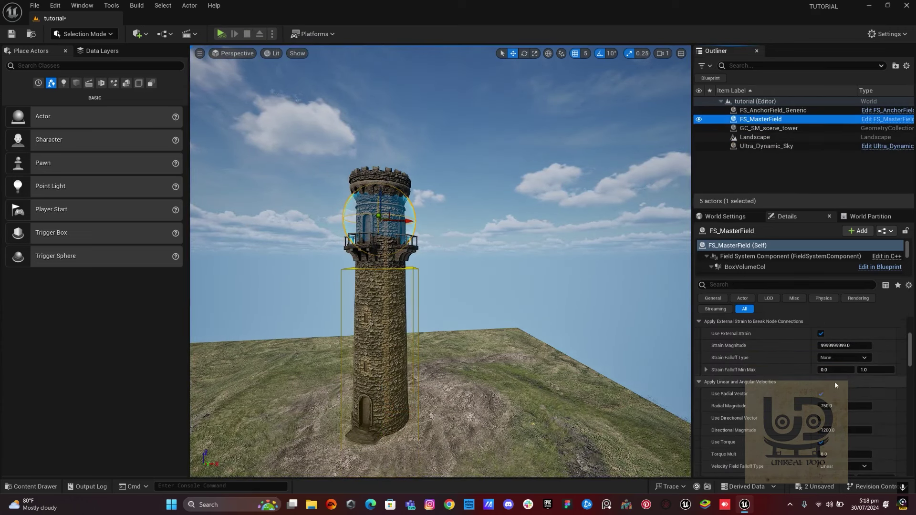
pyautogui.click(832, 408)
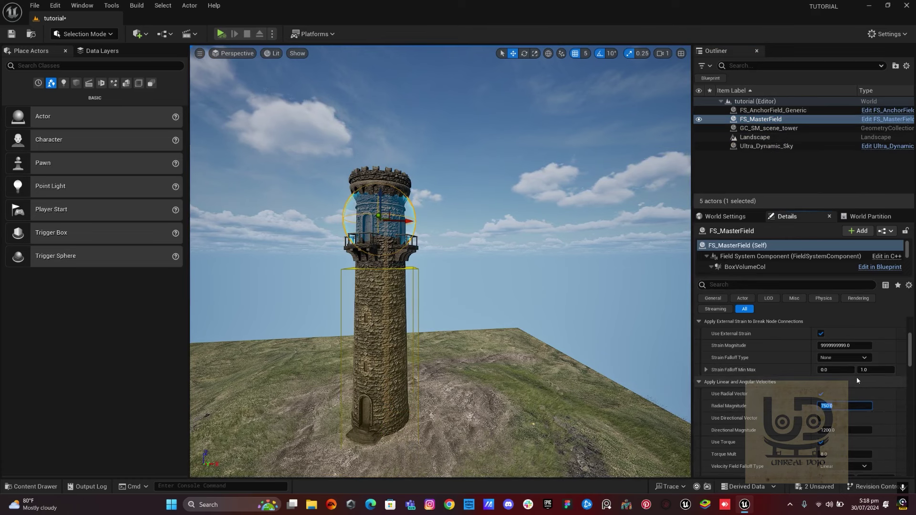
pyautogui.write('900')
pyautogui.press('Return')
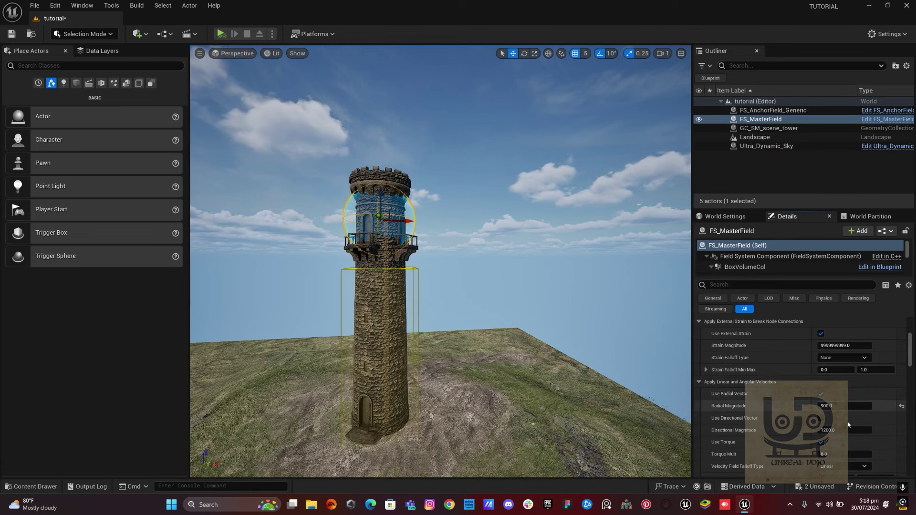
pyautogui.scroll(-2, 847, 420)
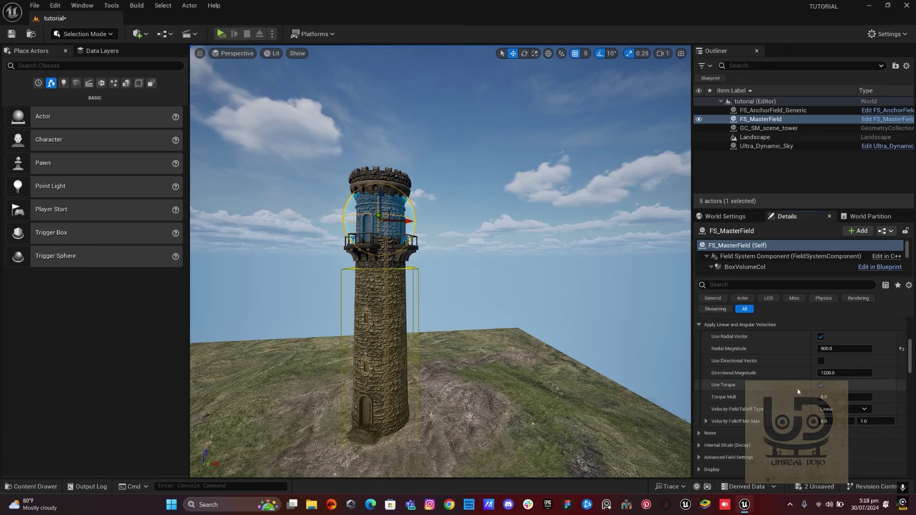
pyautogui.click(820, 362)
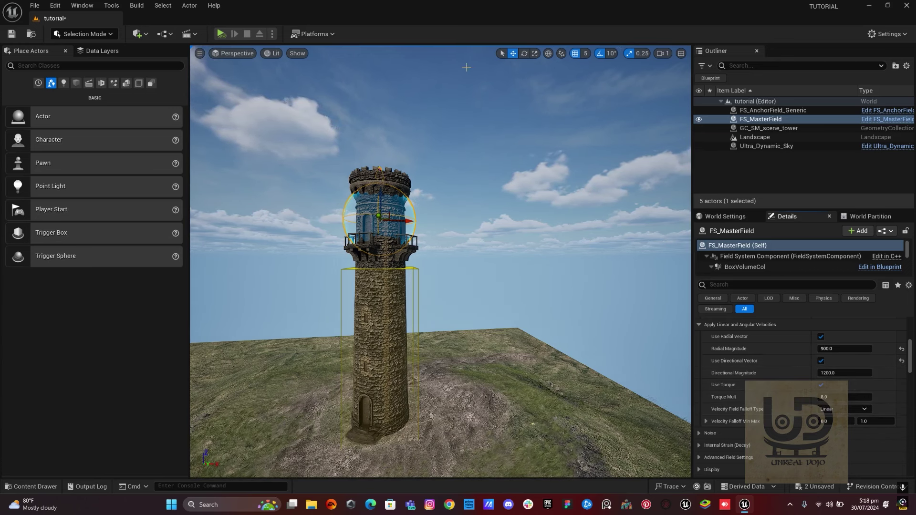
# - Simulate the tower's destruction twice, viewing the blast up close and from farther away, and stop each run
pyautogui.press('w')
pyautogui.press('e')
pyautogui.moveTo(440, 262); pyautogui.dragTo(415, 262, button='right')
pyautogui.press('w')
pyautogui.press('s')
pyautogui.press('q')
pyautogui.press('w')
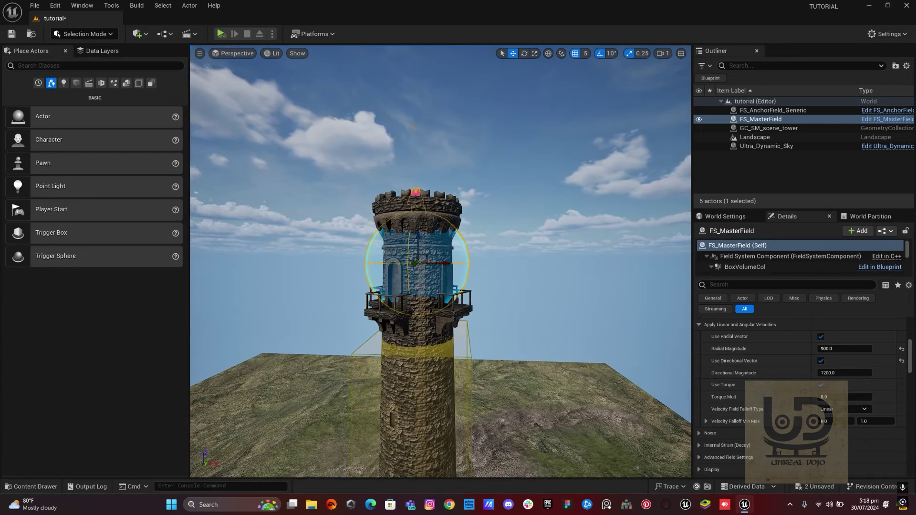
pyautogui.click(221, 33)
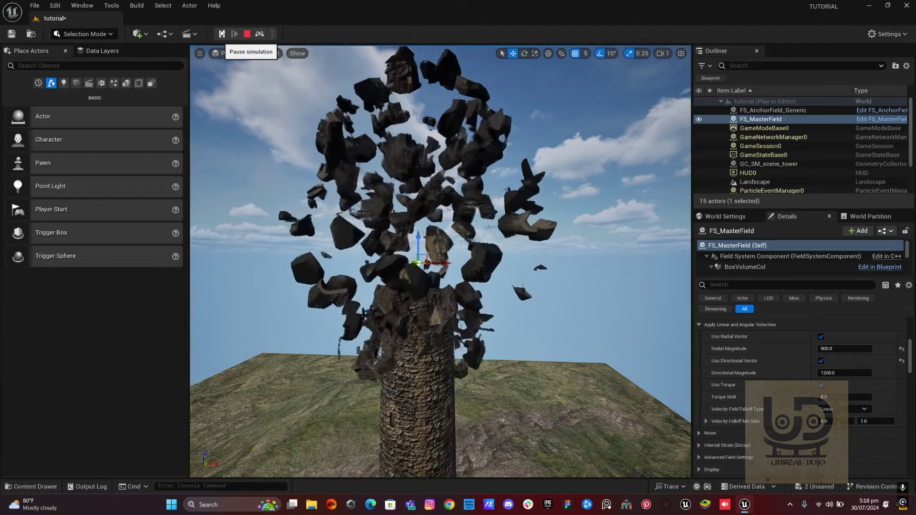
pyautogui.press('s')
pyautogui.moveTo(414, 261); pyautogui.dragTo(418, 261, button='right')
pyautogui.press('q')
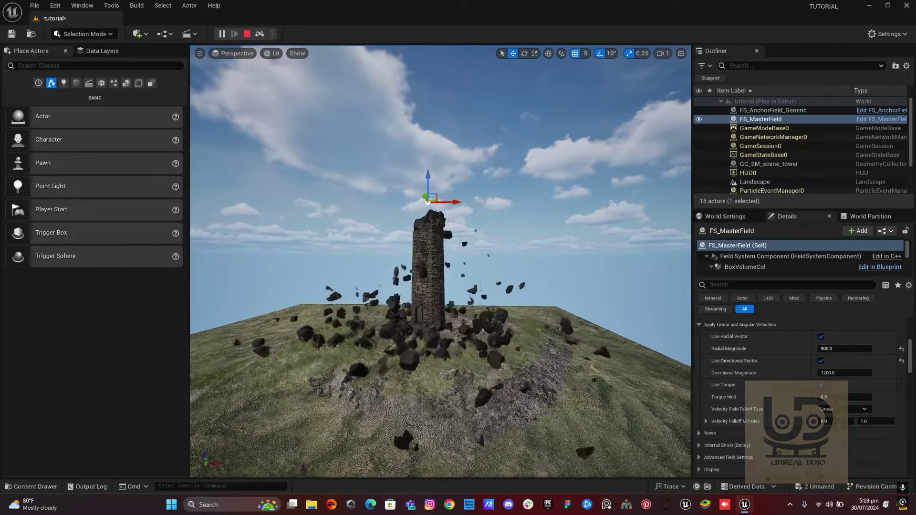
pyautogui.click(247, 34)
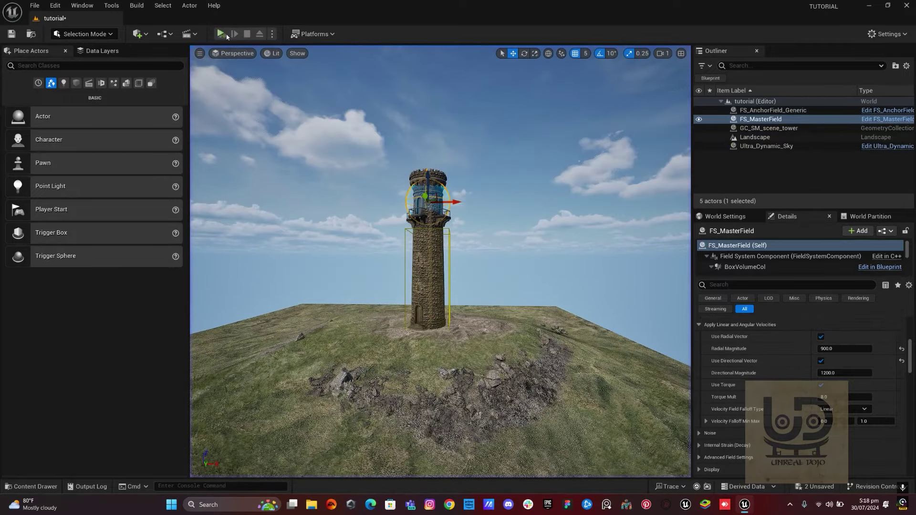
pyautogui.click(222, 35)
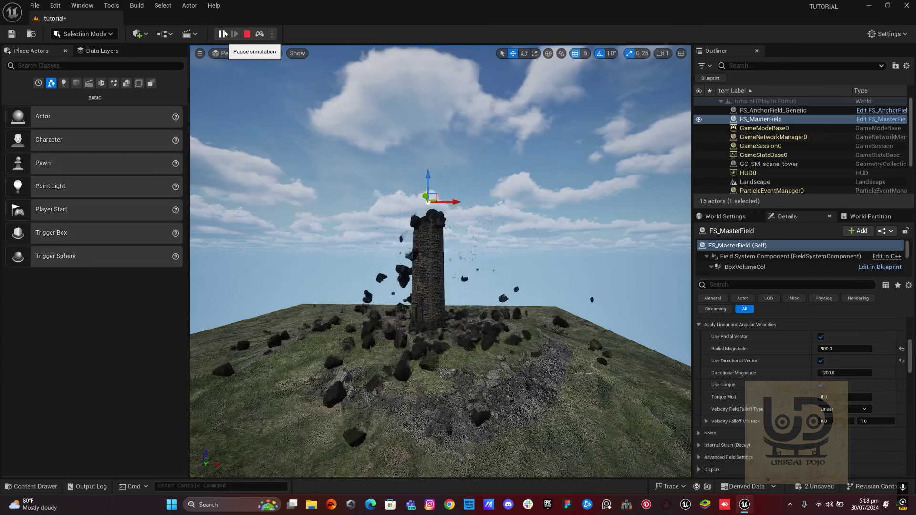
pyautogui.press('Escape')
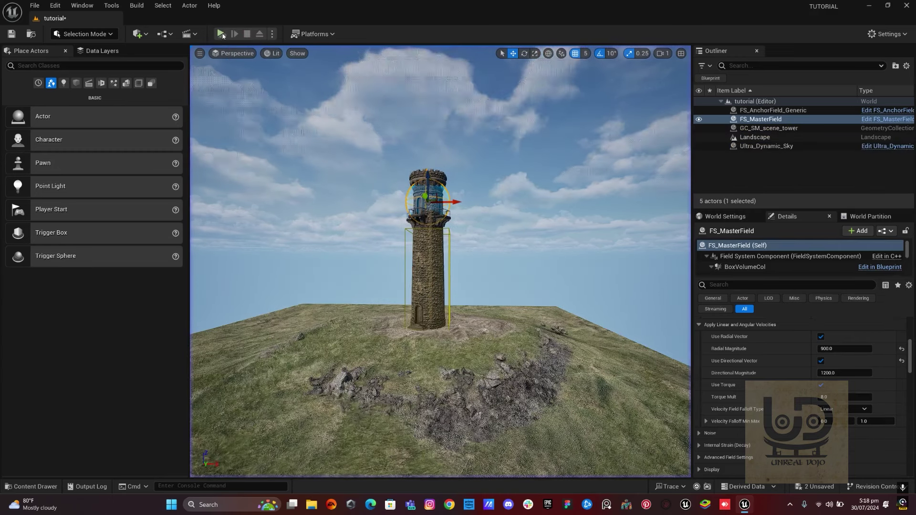
# - Simulate the tower's destruction once more from the distant view, and stop the run
pyautogui.click(222, 34)
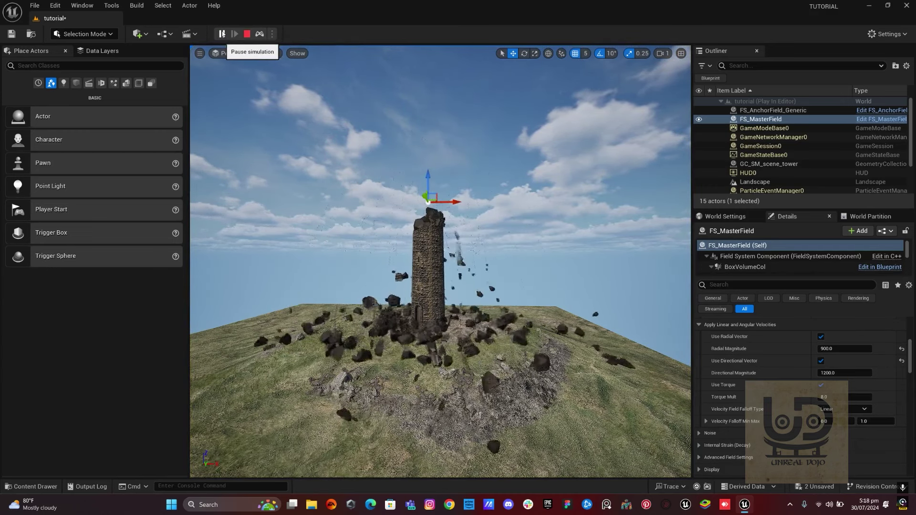
pyautogui.click(247, 34)
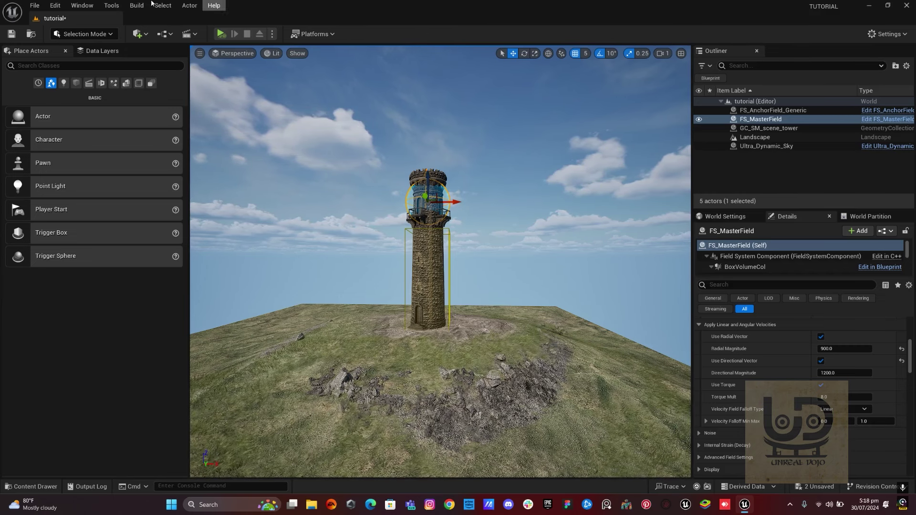
pyautogui.click(184, 6)
pyautogui.moveTo(240, 306)
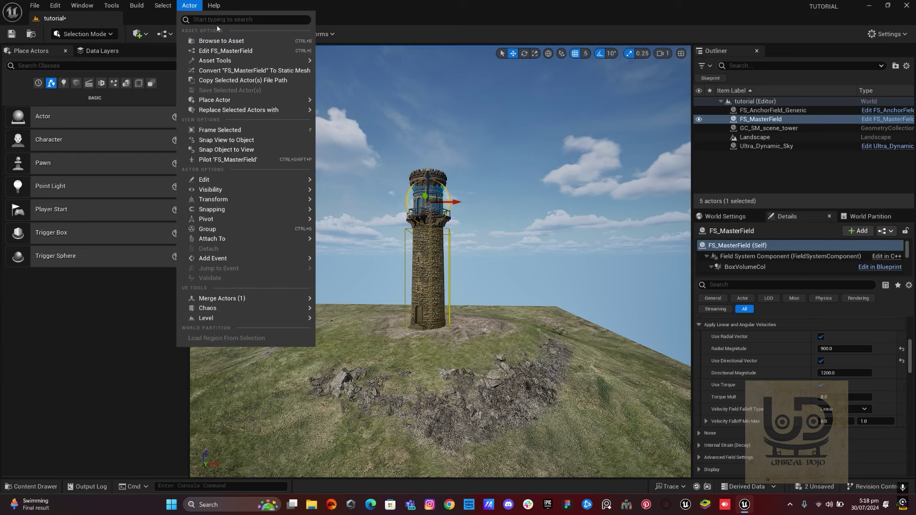
pyautogui.click(197, 9)
pyautogui.click(195, 8)
pyautogui.moveTo(265, 308)
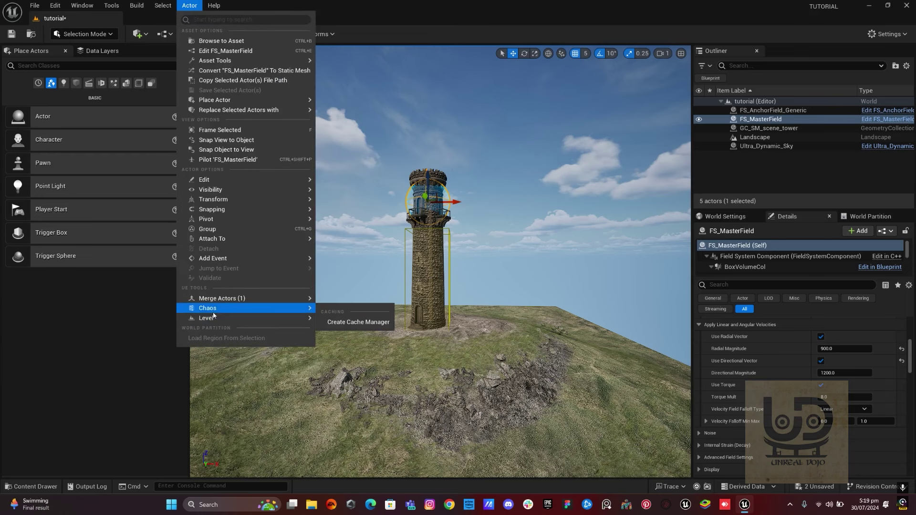
pyautogui.click(345, 323)
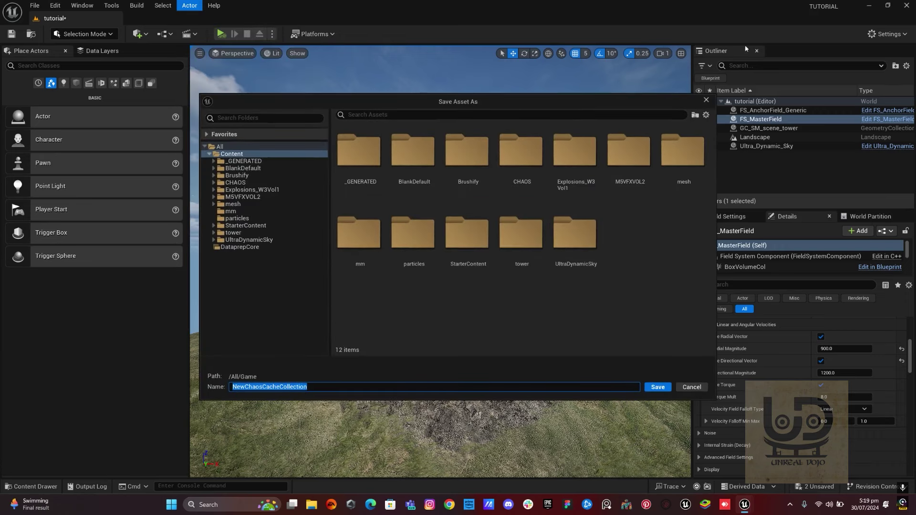
pyautogui.click(706, 100)
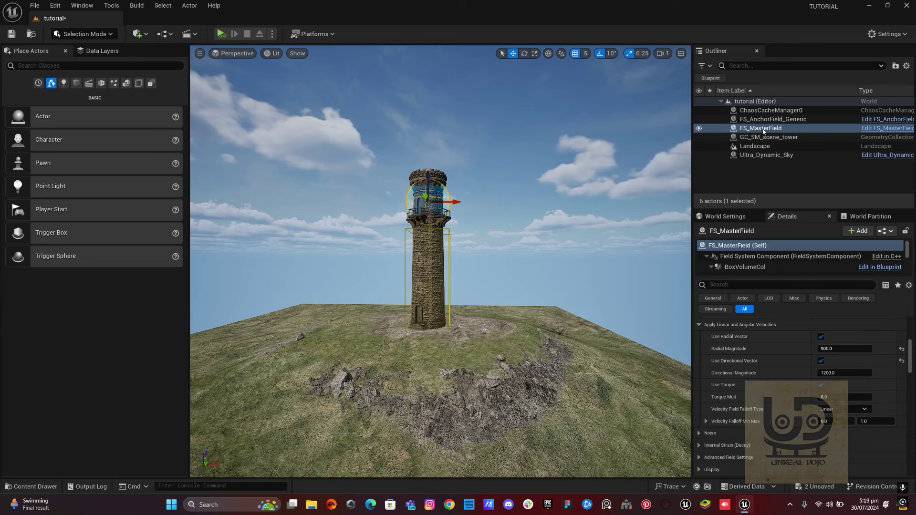
pyautogui.click(735, 111)
pyautogui.press('Delete')
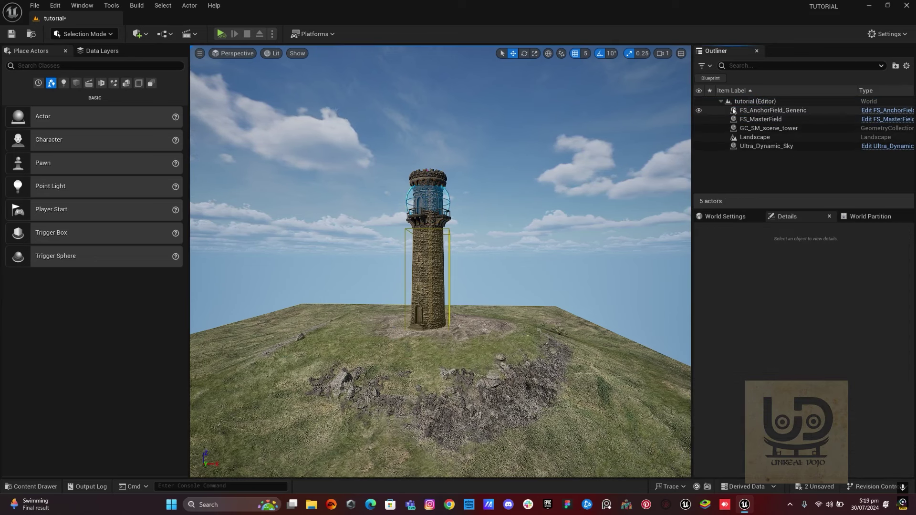
# - Create a Chaos cache manager for GC_SM_scene_tower, saving its cache collection as tower_cach_manager in the tower/chao folder
pyautogui.click(437, 173)
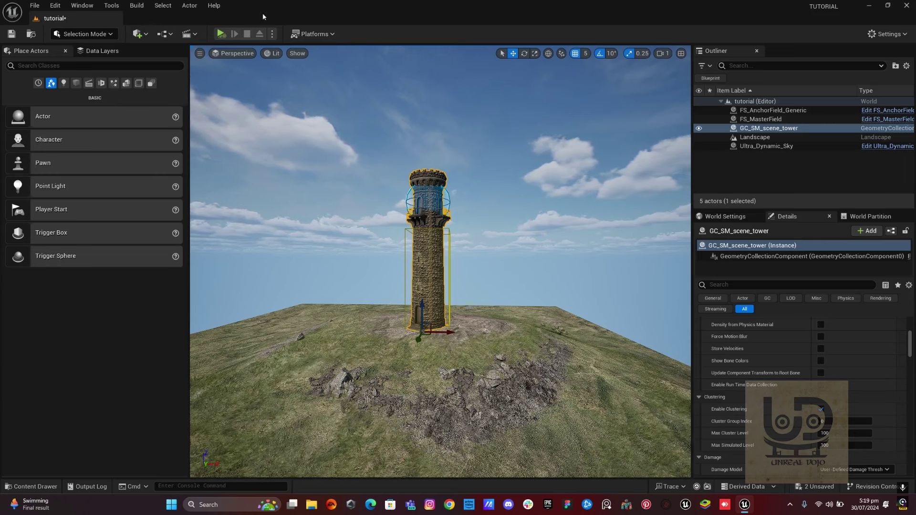
pyautogui.click(191, 6)
pyautogui.moveTo(245, 308)
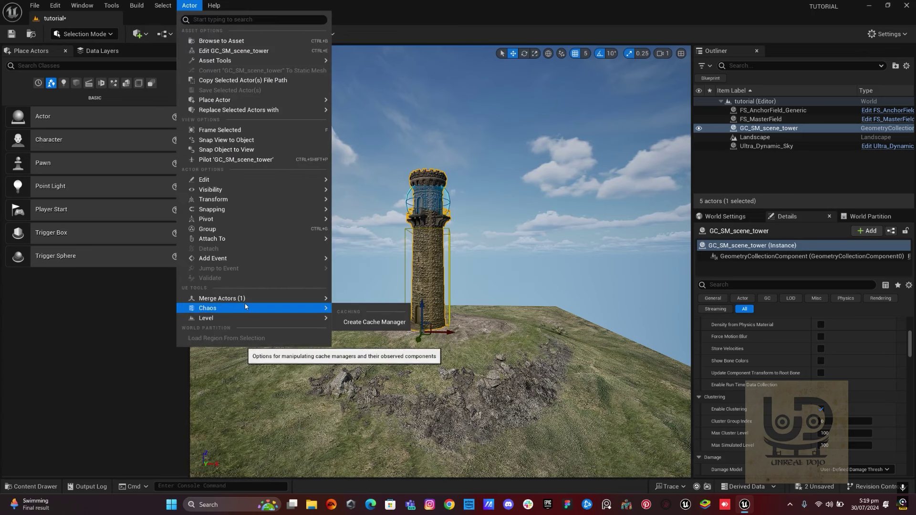
pyautogui.click(354, 322)
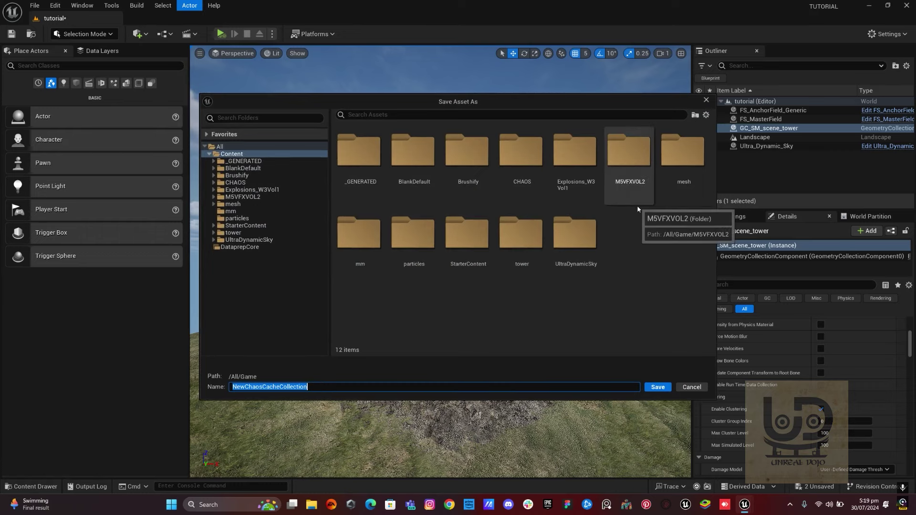
pyautogui.doubleClick(522, 238)
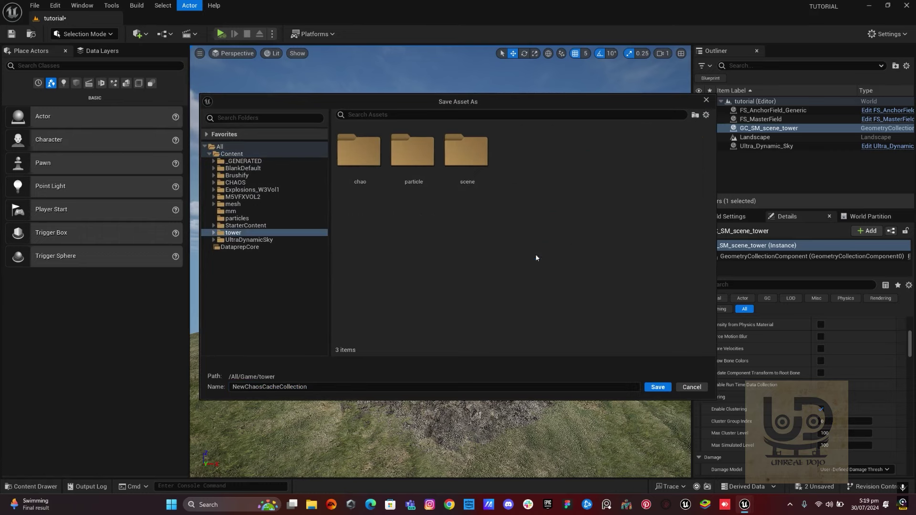
pyautogui.click(359, 157)
pyautogui.doubleClick(359, 158)
pyautogui.moveTo(321, 384); pyautogui.dragTo(213, 387)
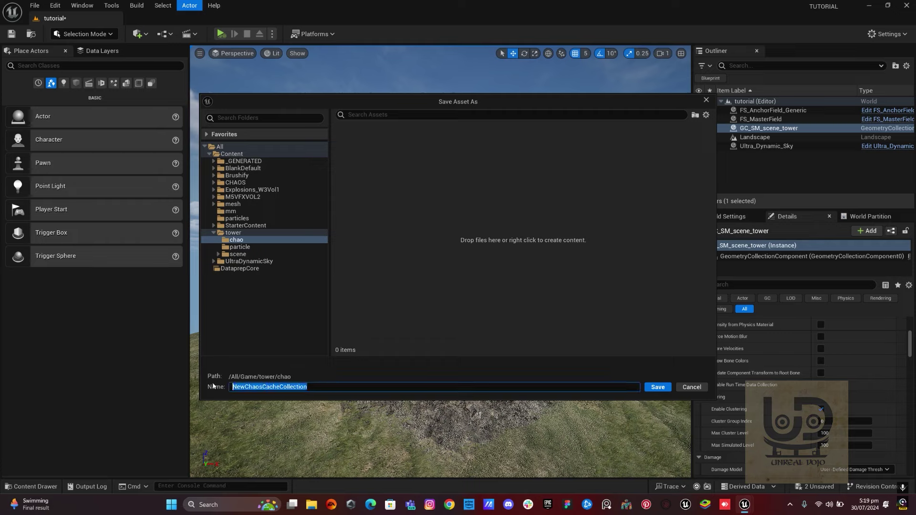
pyautogui.write('tower_cach_manager')
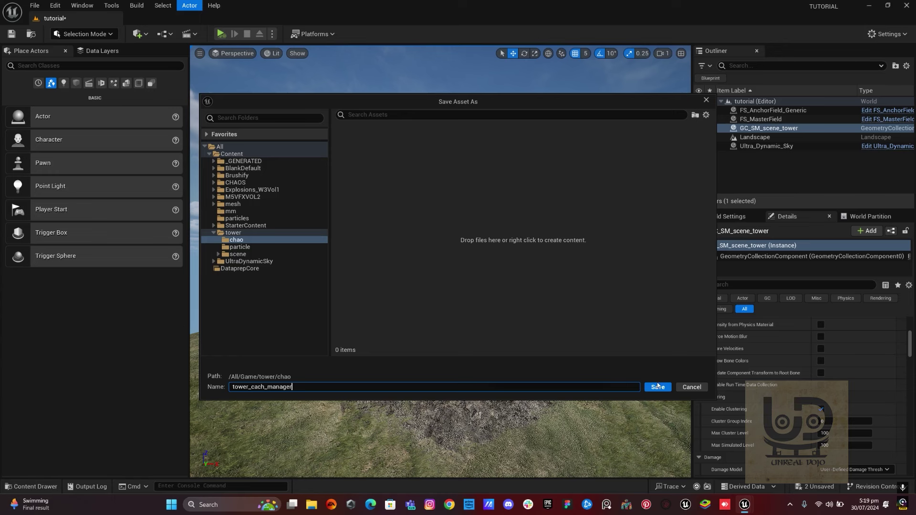
pyautogui.click(657, 386)
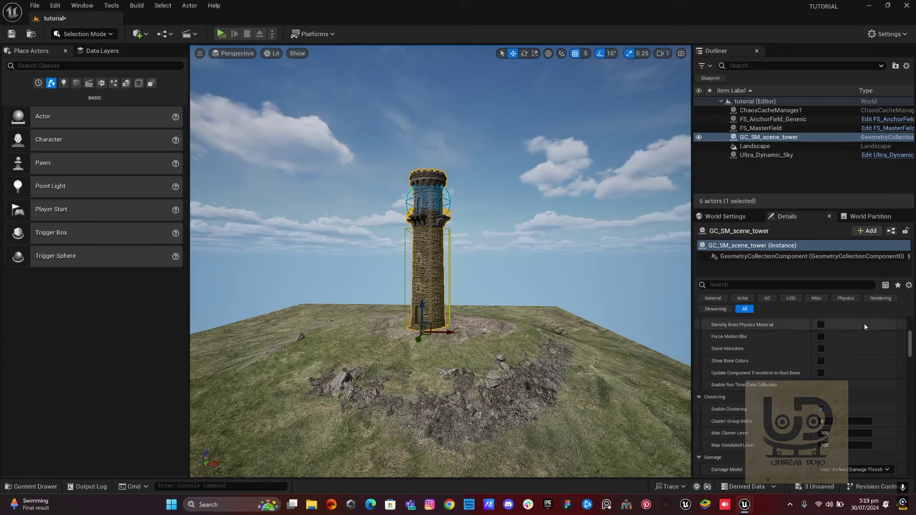
# - Check the tower's and the cache manager's settings, and record the destruction into the cache with one simulation run
pyautogui.click(767, 140)
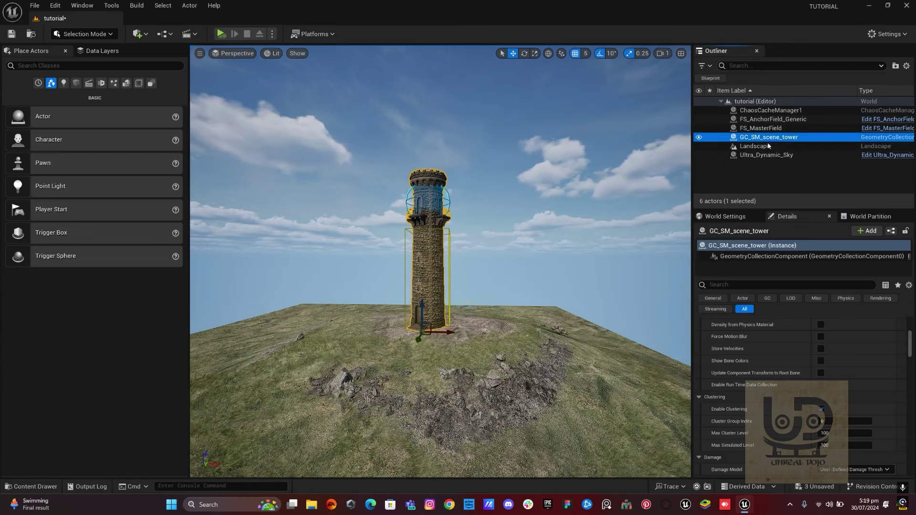
pyautogui.moveTo(910, 334); pyautogui.dragTo(910, 320)
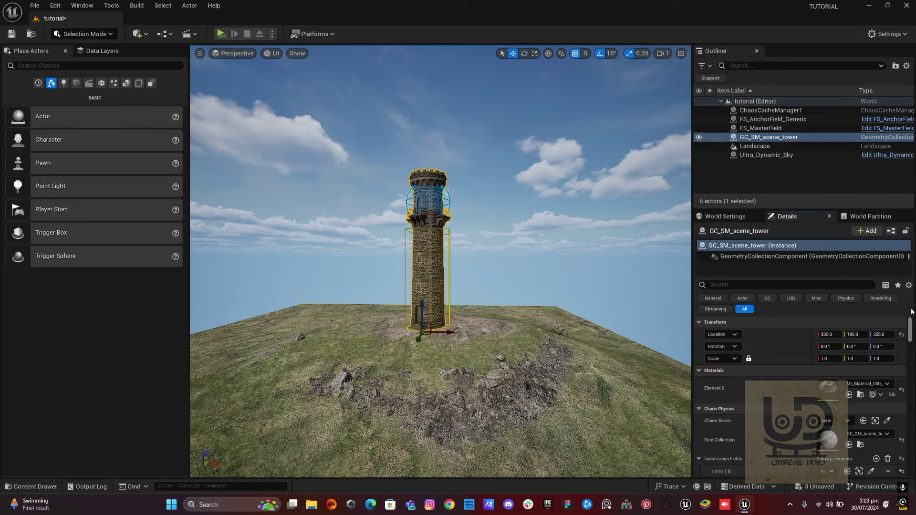
pyautogui.click(777, 110)
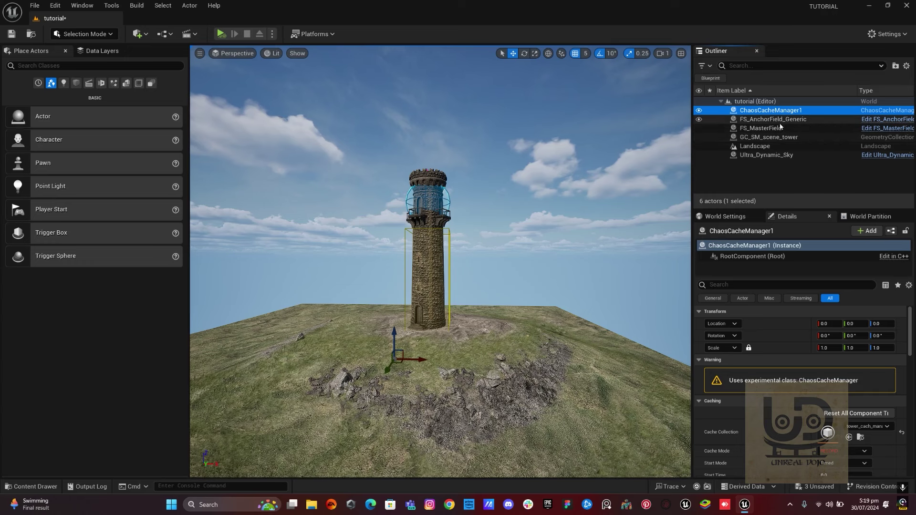
pyautogui.click(765, 138)
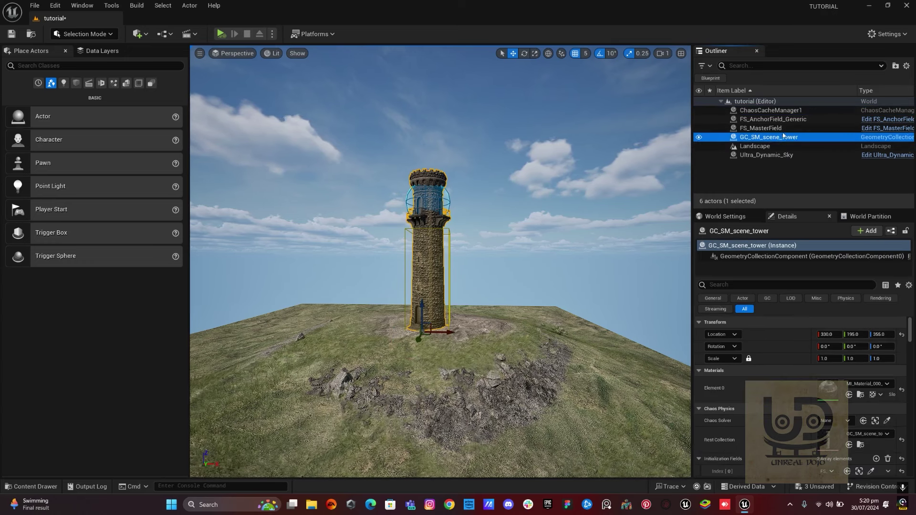
pyautogui.click(773, 110)
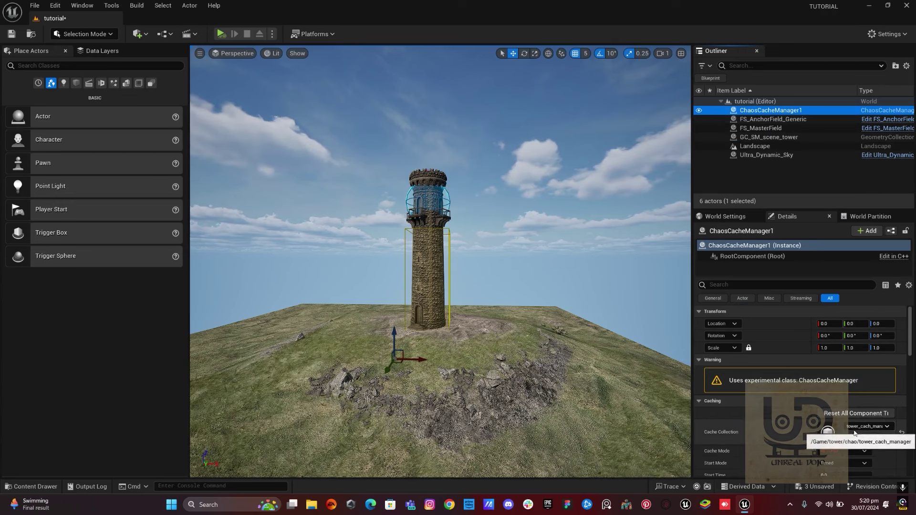
pyautogui.scroll(-3, 769, 431)
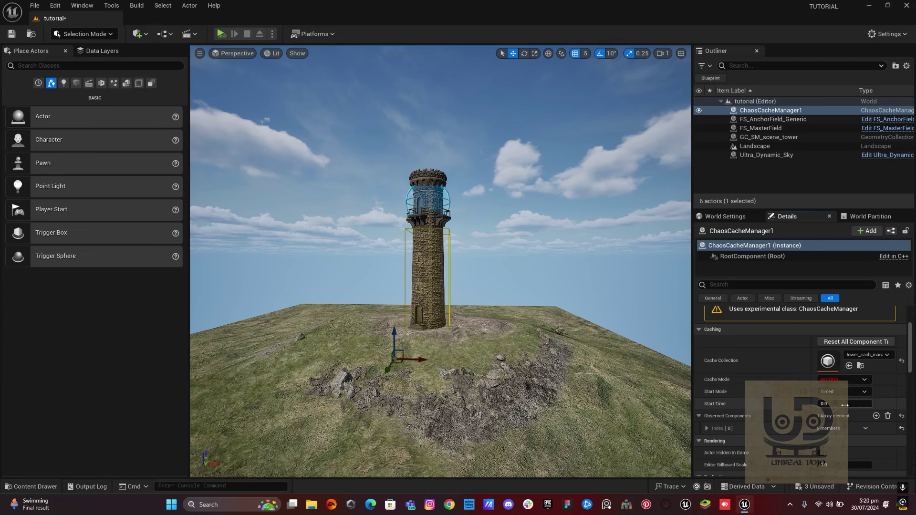
pyautogui.click(220, 35)
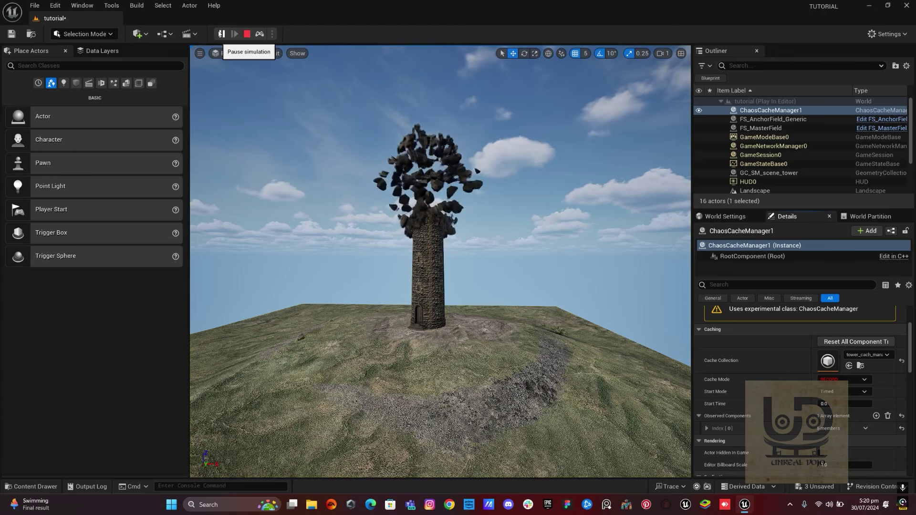
pyautogui.click(246, 33)
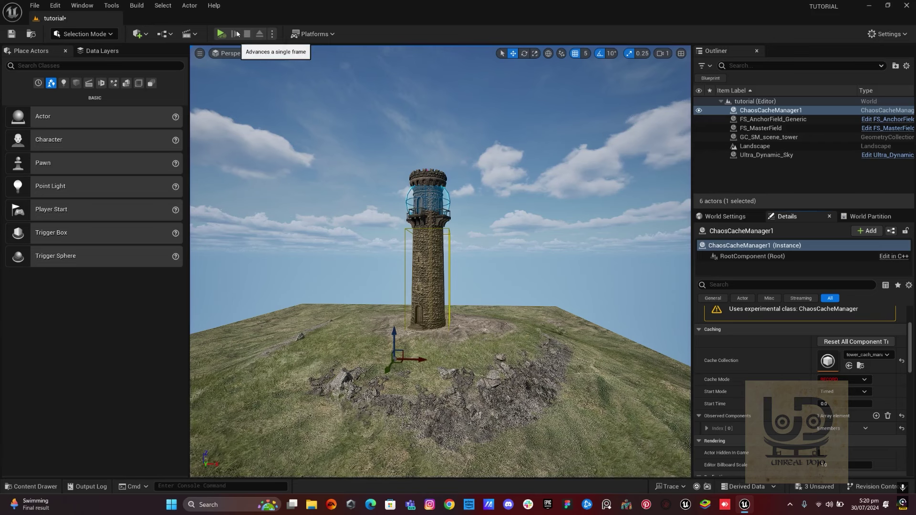
# - Switch the cache manager's Cache Mode to Play and scrub its Start Time to about 0.73
pyautogui.click(848, 381)
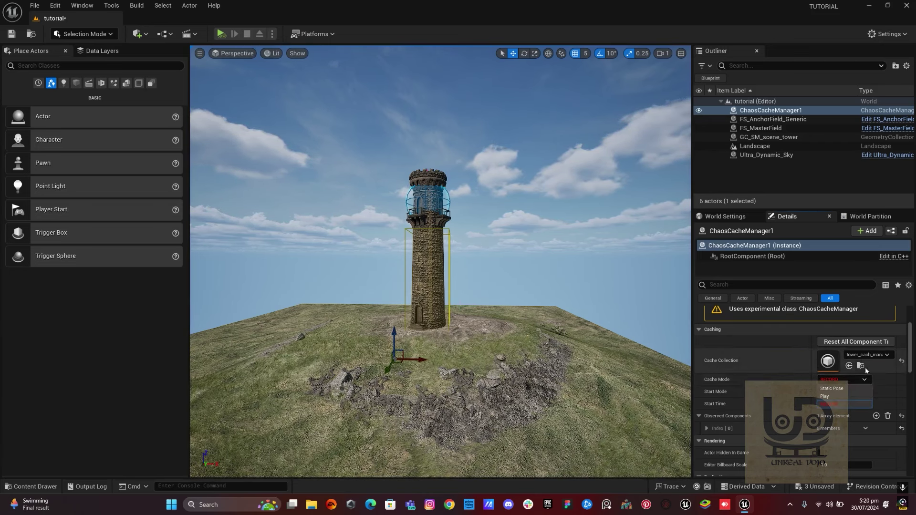
pyautogui.click(826, 397)
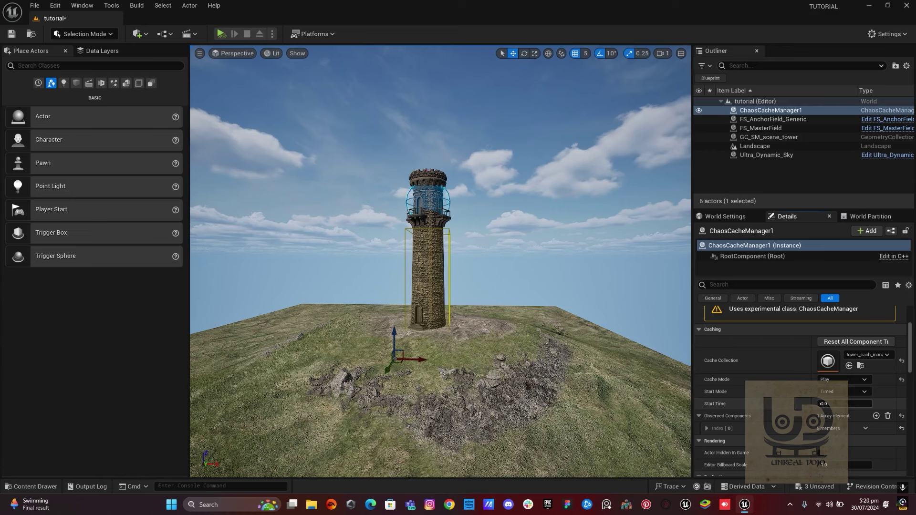
pyautogui.moveTo(823, 404); pyautogui.dragTo(776, 383)
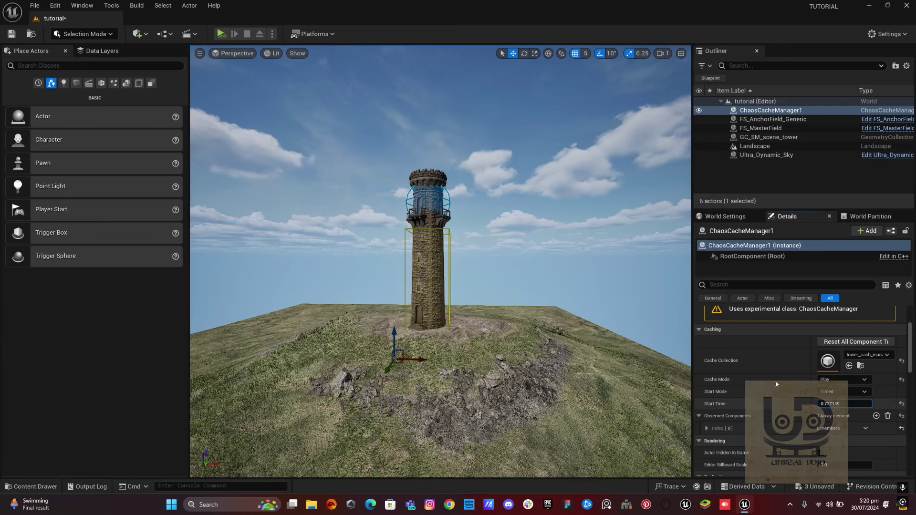
# - Delete FS_AnchorField_Generic and FS_MasterField from the level, accepting the broken references for all
pyautogui.click(423, 192)
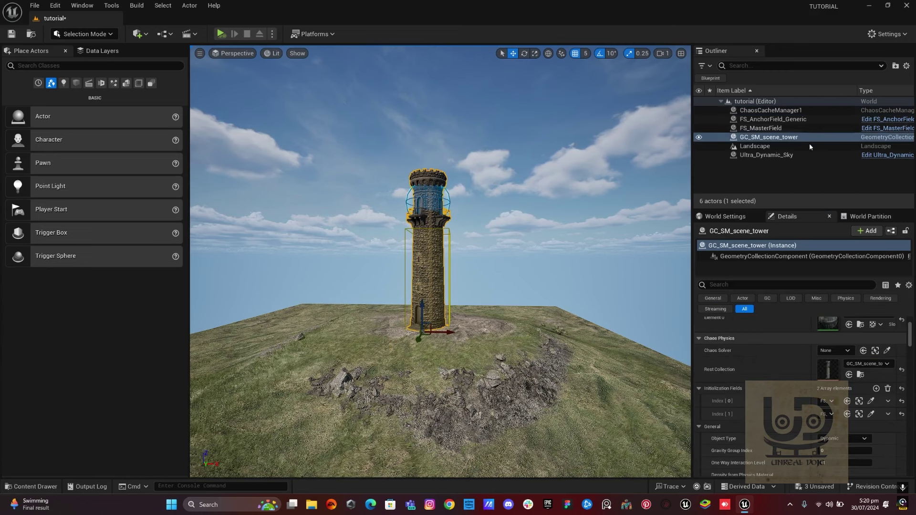
pyautogui.click(763, 121)
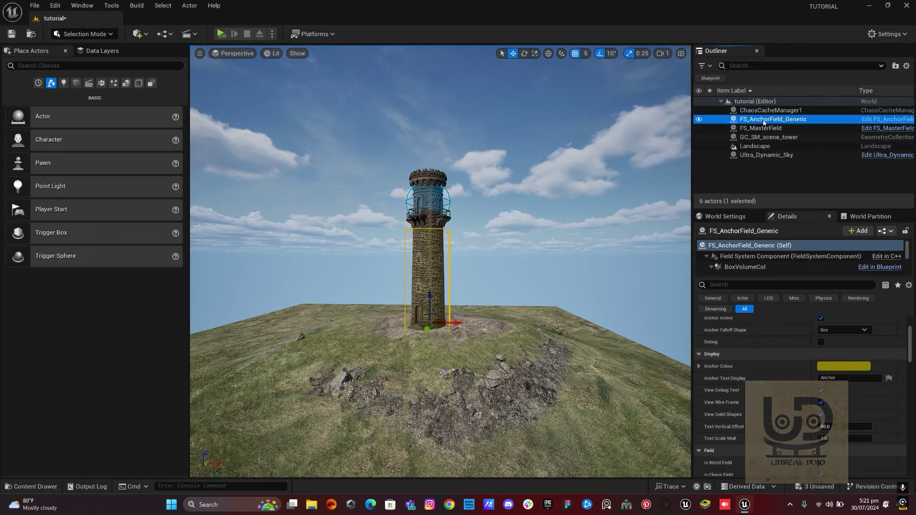
pyautogui.keyDown('ctrl'); pyautogui.click(763, 127); pyautogui.keyUp('ctrl')
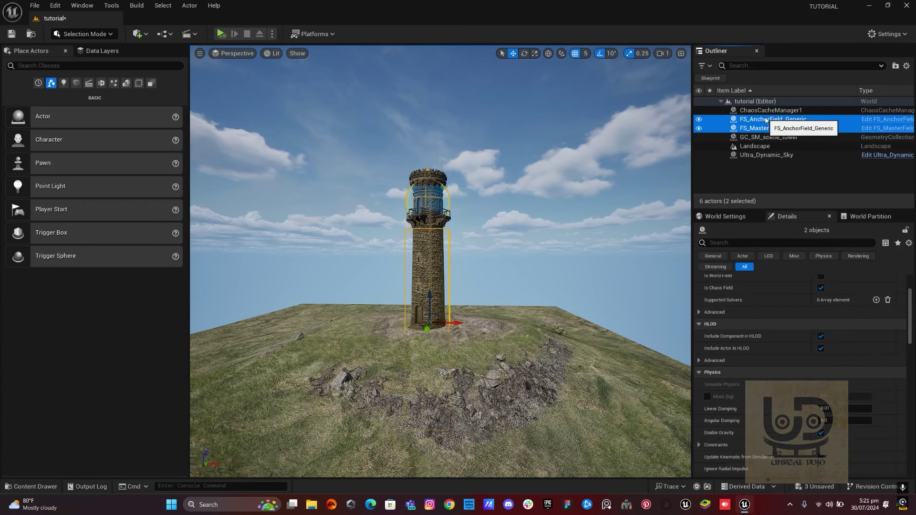
pyautogui.press('Delete')
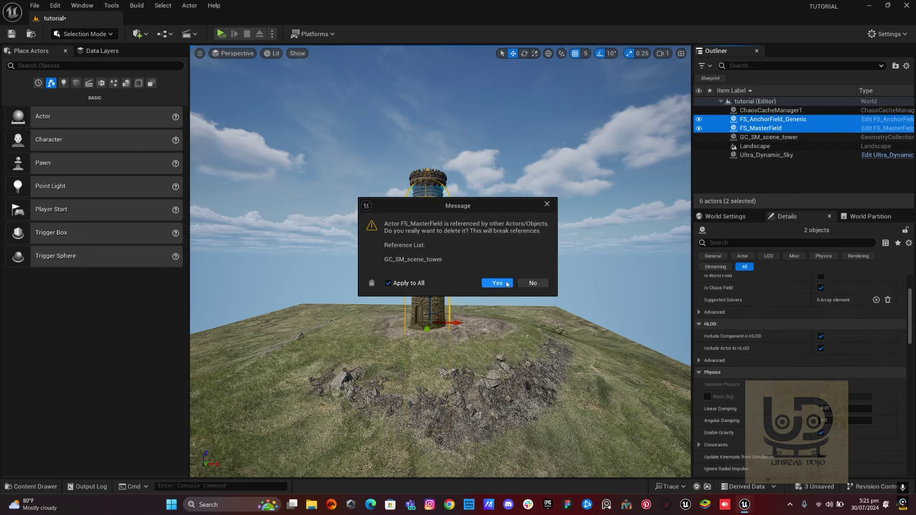
pyautogui.click(505, 284)
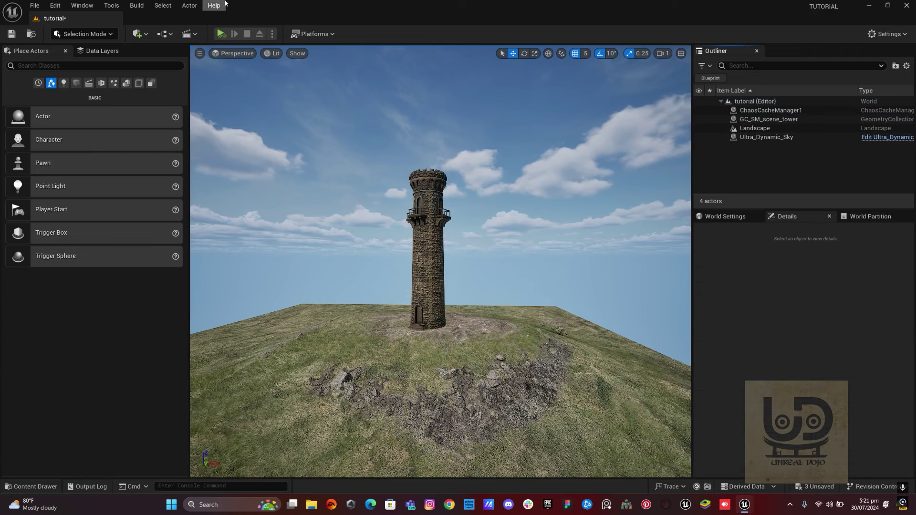
# - Scrub the Start Time of ChaosCacheManager1 and reset it to 0.0
pyautogui.click(771, 110)
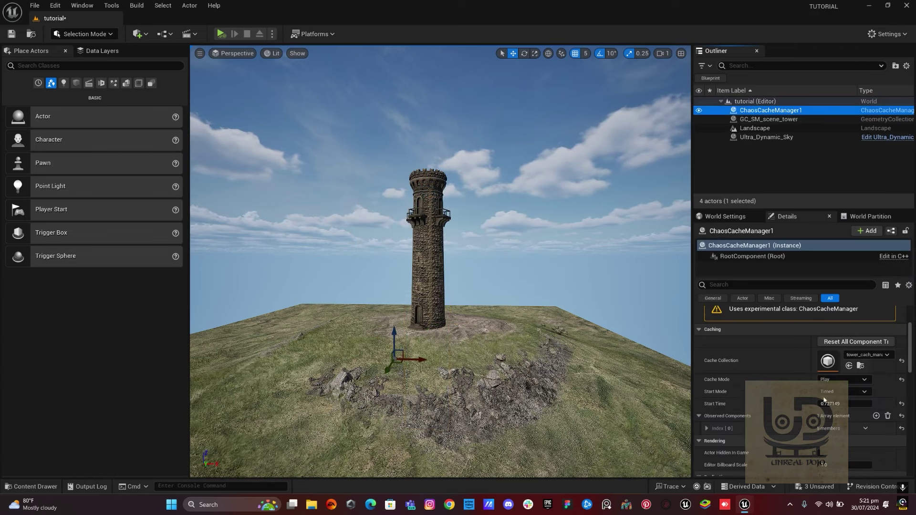
pyautogui.moveTo(825, 404)
pyautogui.mouseDown()
pyautogui.moveTo(902, 404)
pyautogui.moveTo(821, 403)
pyautogui.mouseUp()
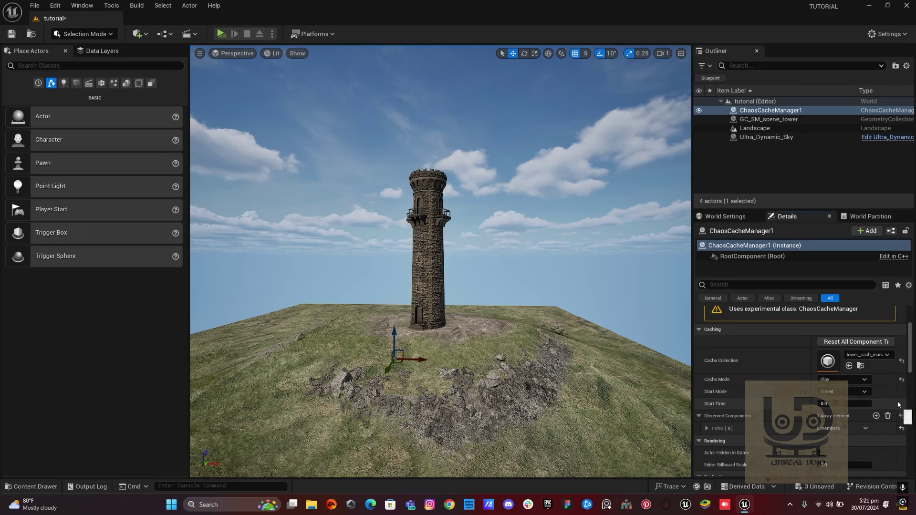
# - Add a level sequence to the level and save it as chaos in the tower/chao folder
pyautogui.click(190, 34)
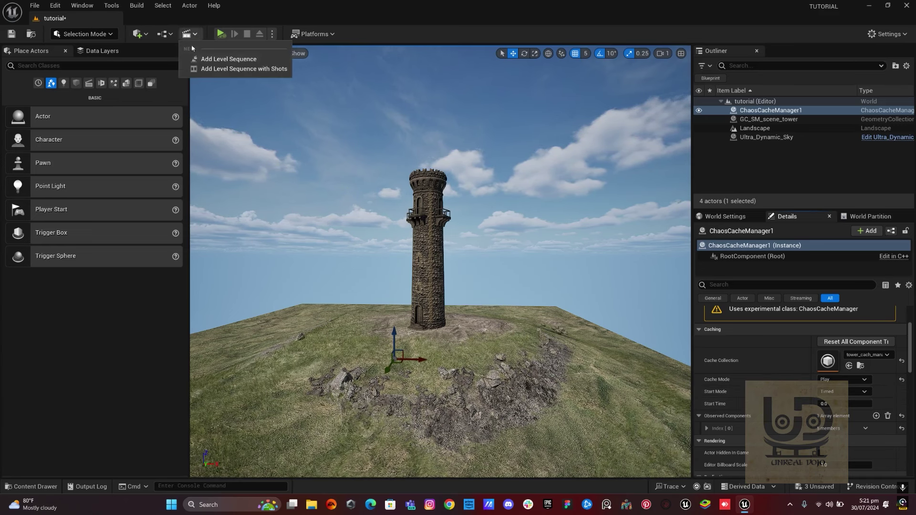
pyautogui.click(225, 67)
pyautogui.write('chaos')
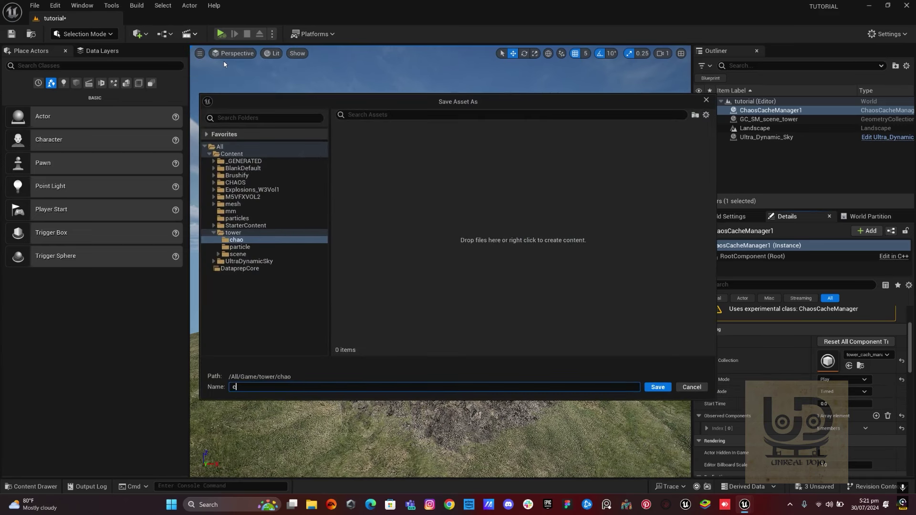
pyautogui.click(657, 386)
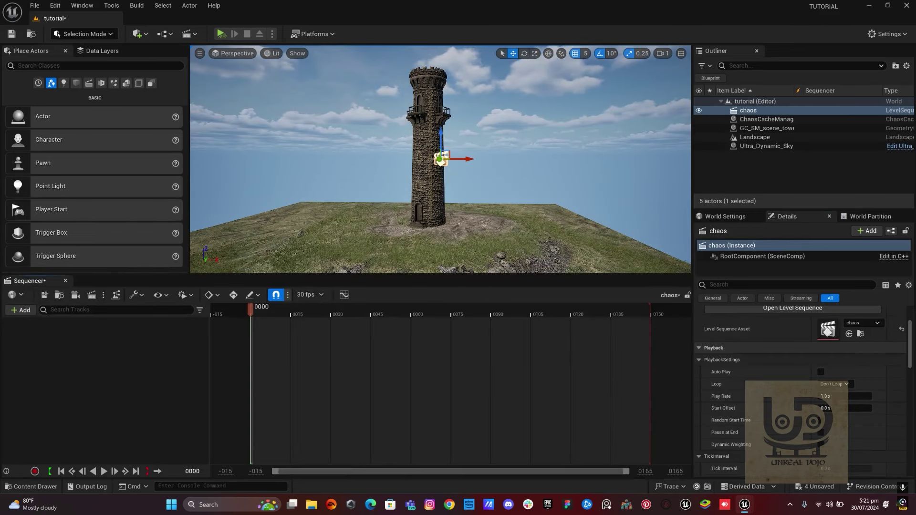
# - Add ChaosCacheManager1 to the chaos level sequence as an actor track
pyautogui.click(763, 128)
pyautogui.click(758, 119)
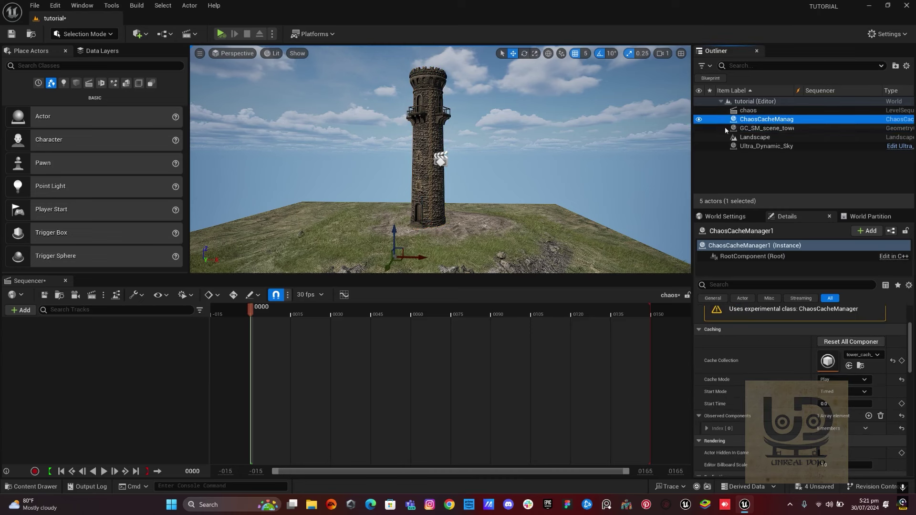
pyautogui.click(22, 310)
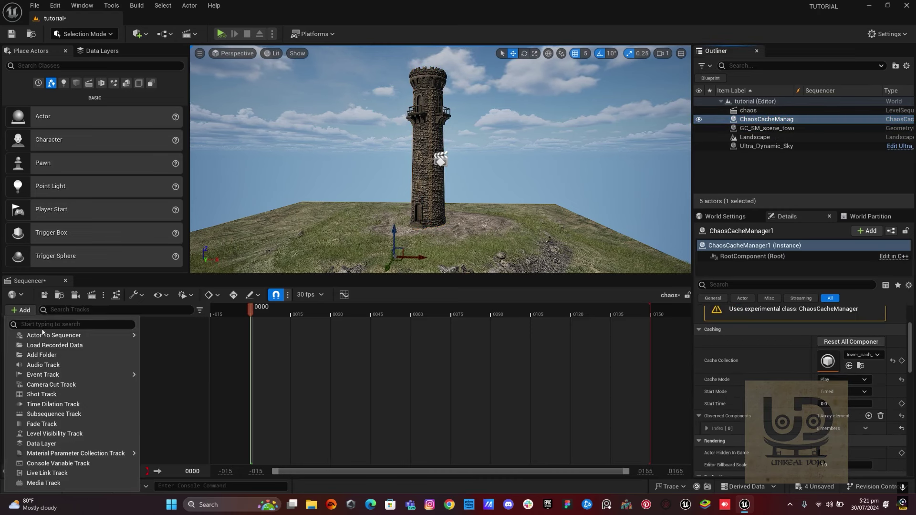
pyautogui.moveTo(96, 334)
pyautogui.click(201, 339)
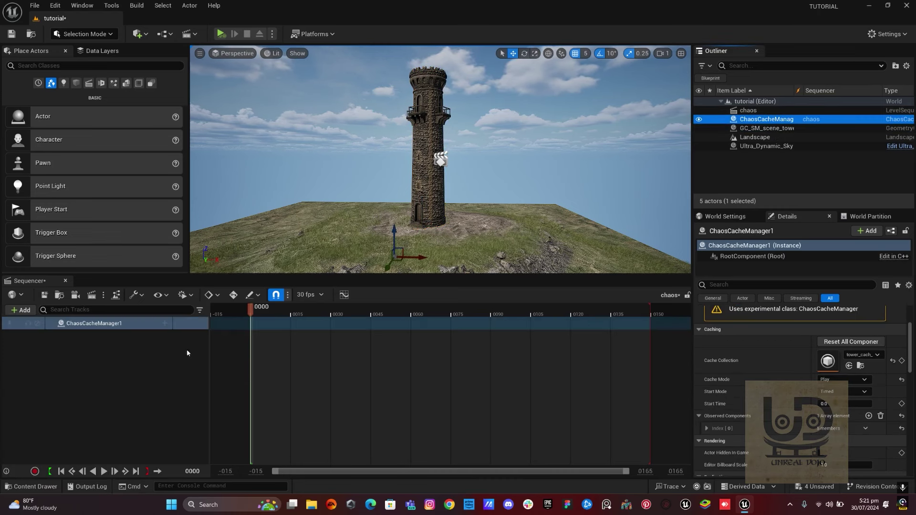
# - Add Start Time and Cache Collection property tracks under ChaosCacheManager1 in the sequence
pyautogui.click(166, 328)
pyautogui.click(182, 292)
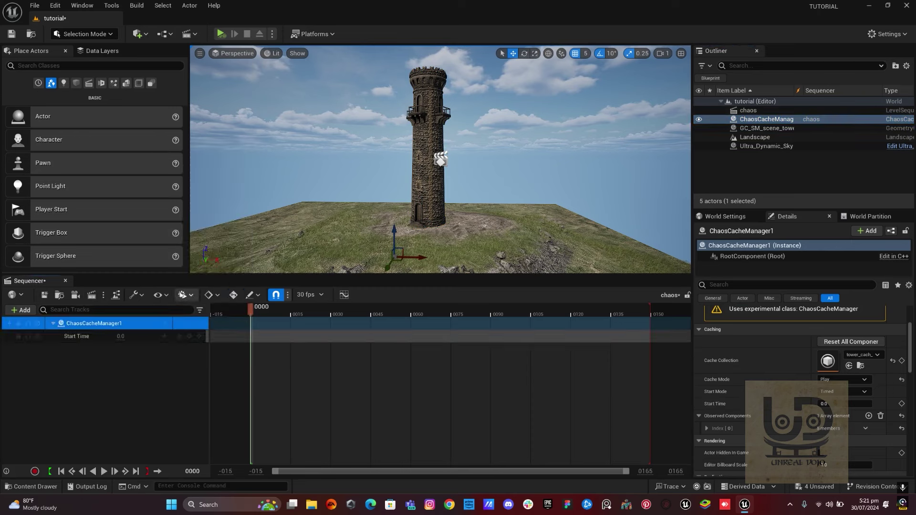
pyautogui.click(165, 323)
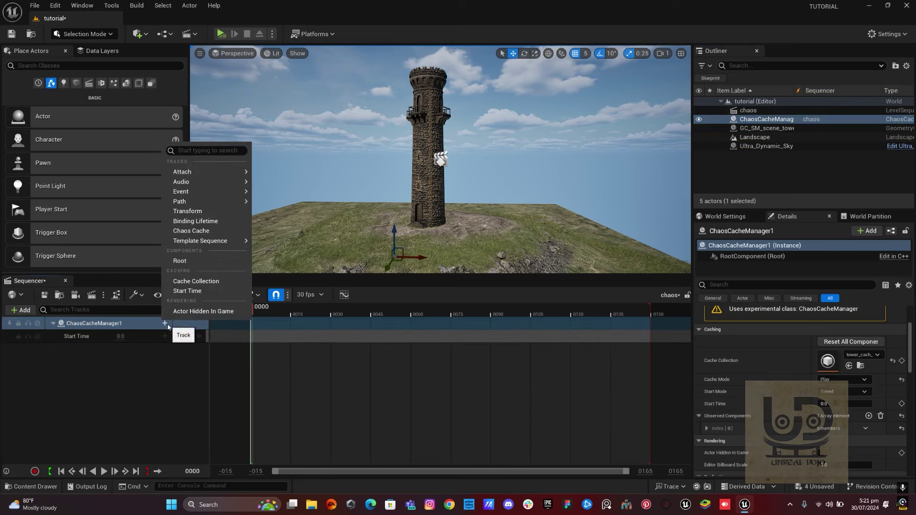
pyautogui.click(201, 284)
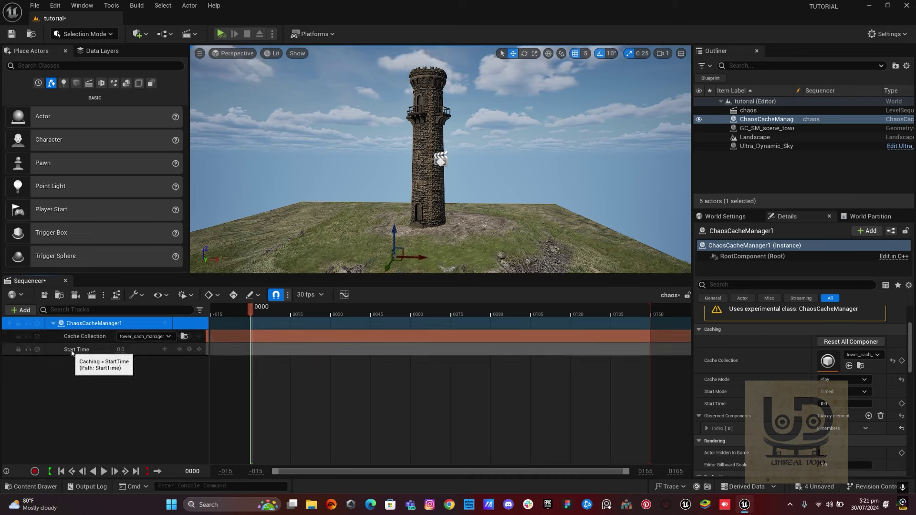
pyautogui.click(72, 354)
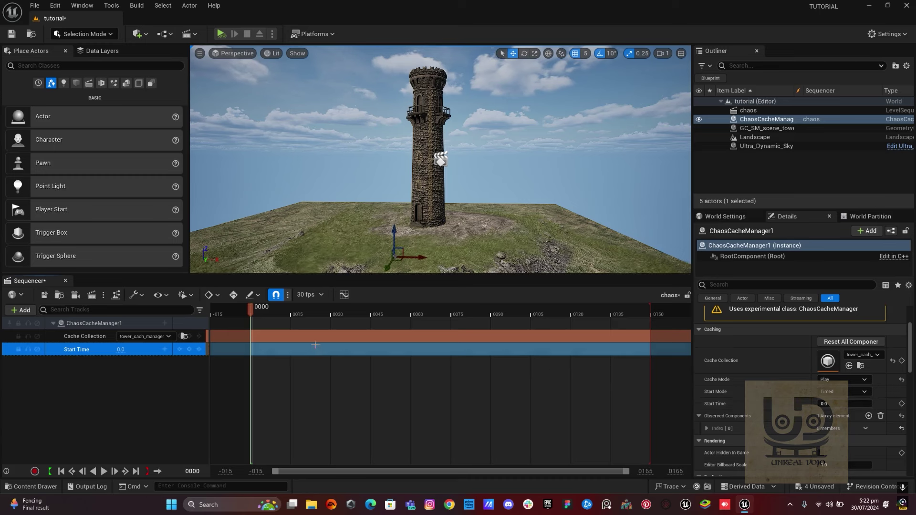
pyautogui.click(164, 323)
pyautogui.moveTo(178, 243)
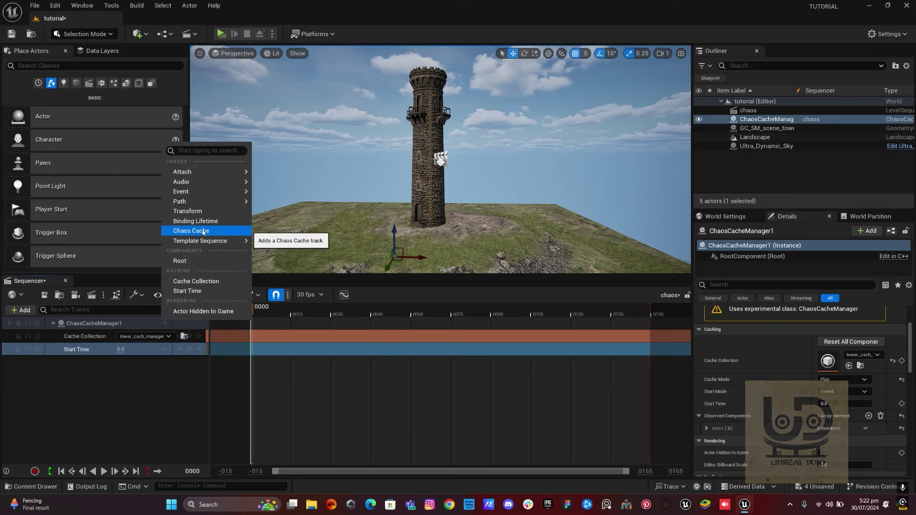
pyautogui.click(66, 355)
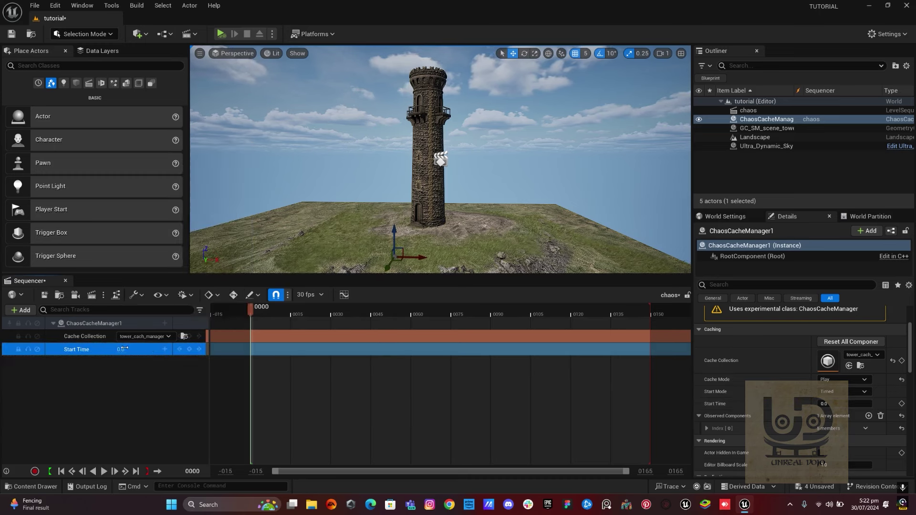
# - Switch ChaosCacheManager1's Cache Mode to Static Pose
pyautogui.click(822, 381)
pyautogui.click(832, 396)
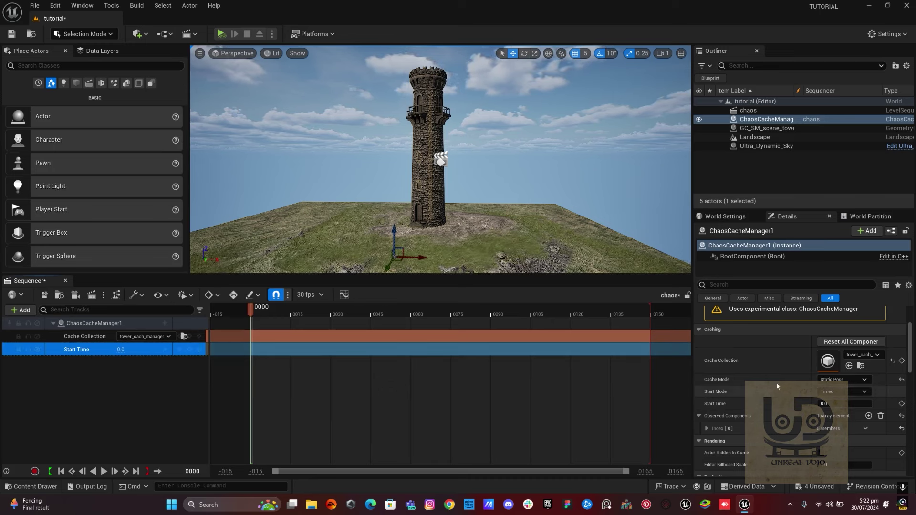
# - Try scrubbing the Start Time value in its sequence track and undo the change
pyautogui.click(123, 349)
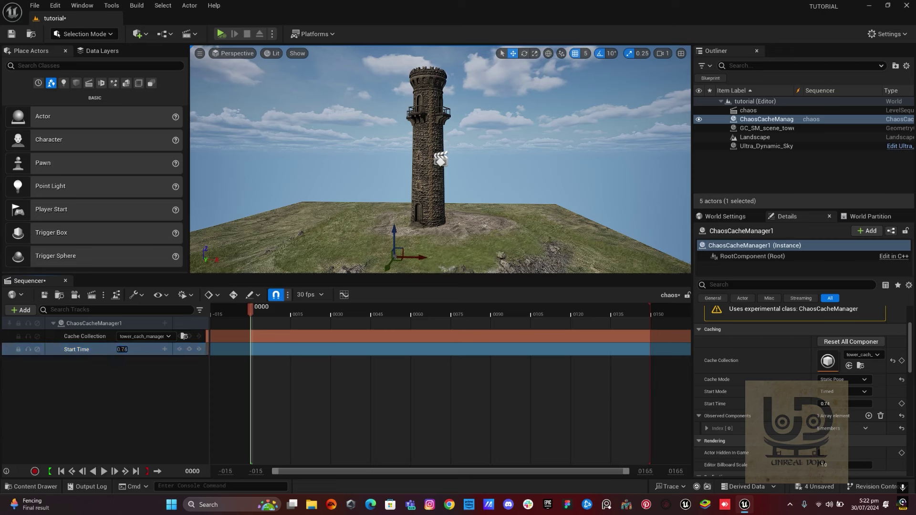
pyautogui.moveTo(124, 351)
pyautogui.mouseDown()
pyautogui.moveTo(176, 351)
pyautogui.moveTo(125, 351)
pyautogui.mouseUp()
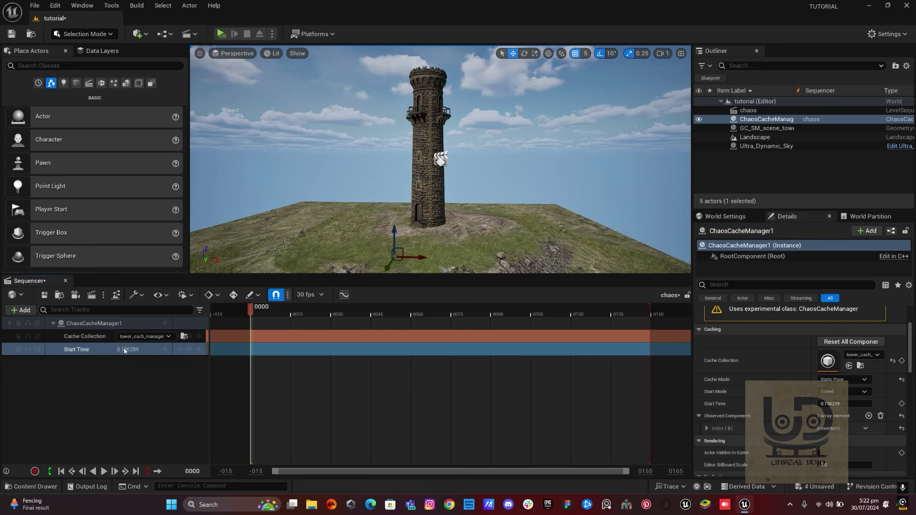
pyautogui.hotkey('ctrl', 'z')
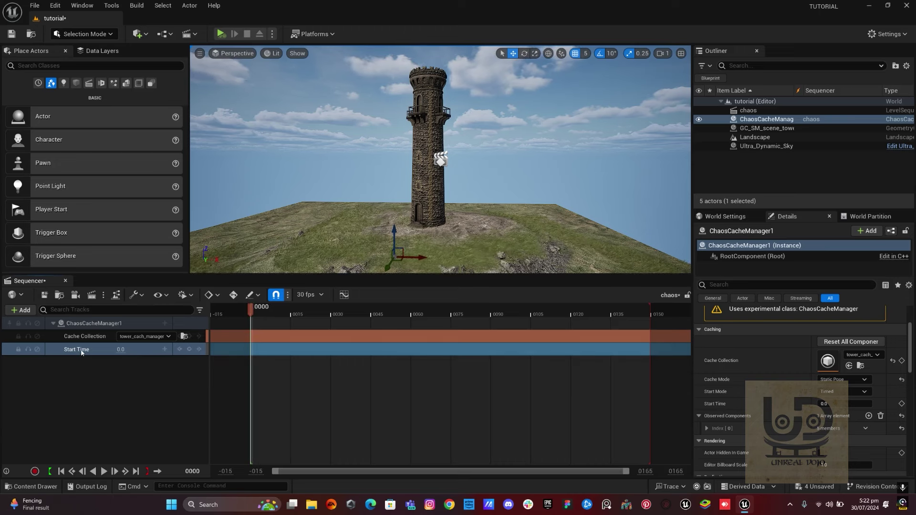
# - Key the cache manager's Start Time at 0.0 on frame 0 and at about 13.0 on frame 150
pyautogui.click(190, 349)
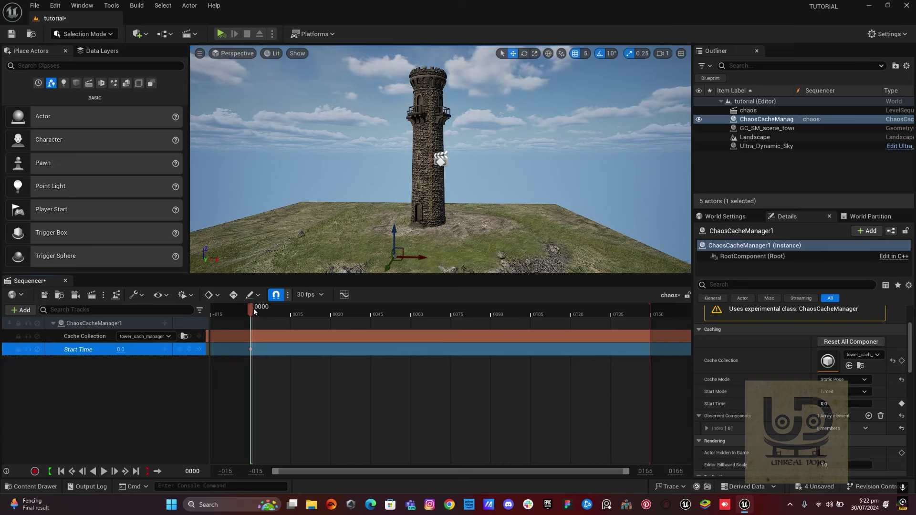
pyautogui.moveTo(252, 313); pyautogui.dragTo(653, 301)
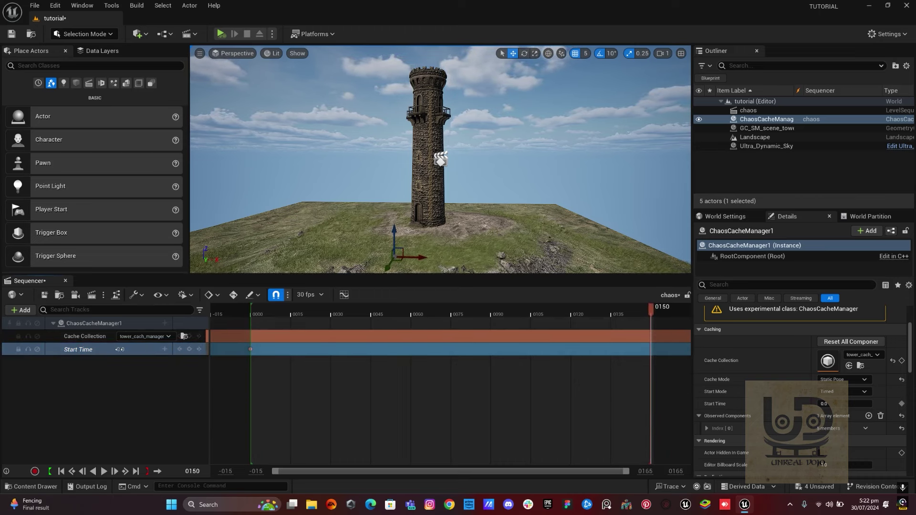
pyautogui.moveTo(122, 349); pyautogui.dragTo(181, 349)
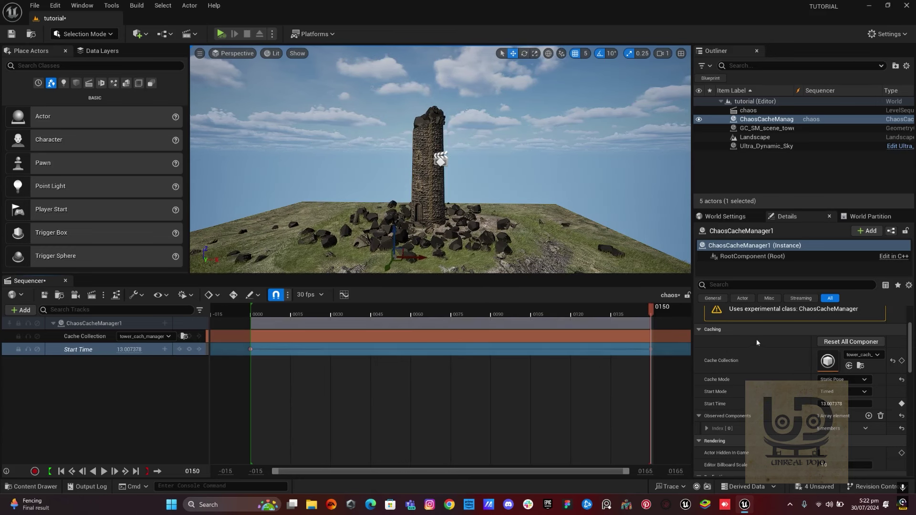
# - Play the sequence from its start to check the tower's destruction, and stop the playback
pyautogui.moveTo(647, 308); pyautogui.dragTo(253, 339)
pyautogui.press('space')
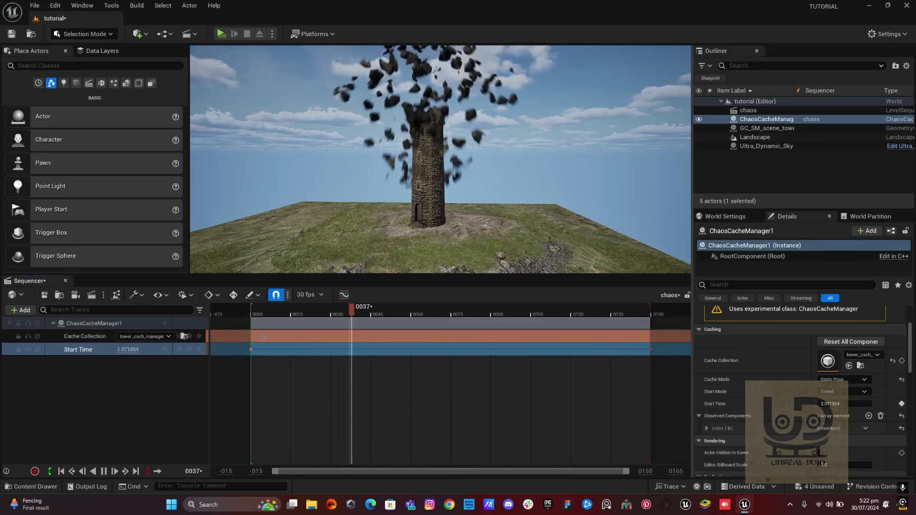
pyautogui.press('space')
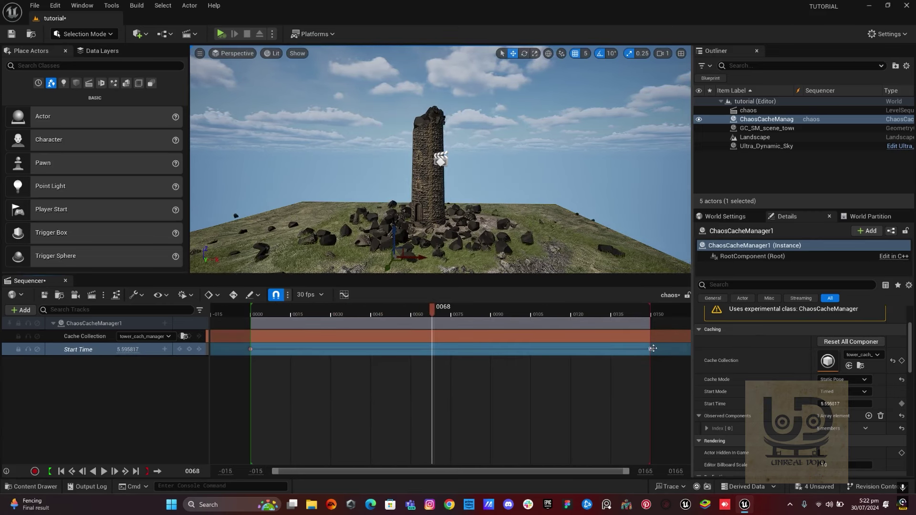
# - Set the timeline's end to frame 200 and stretch the playback range and the cache manager's keyed range out to it
pyautogui.click(646, 471)
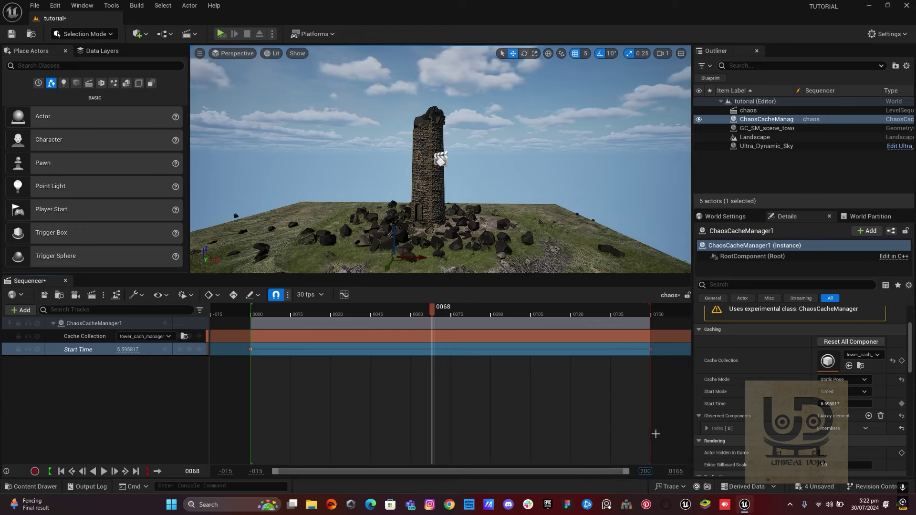
pyautogui.write('200')
pyautogui.press('Return')
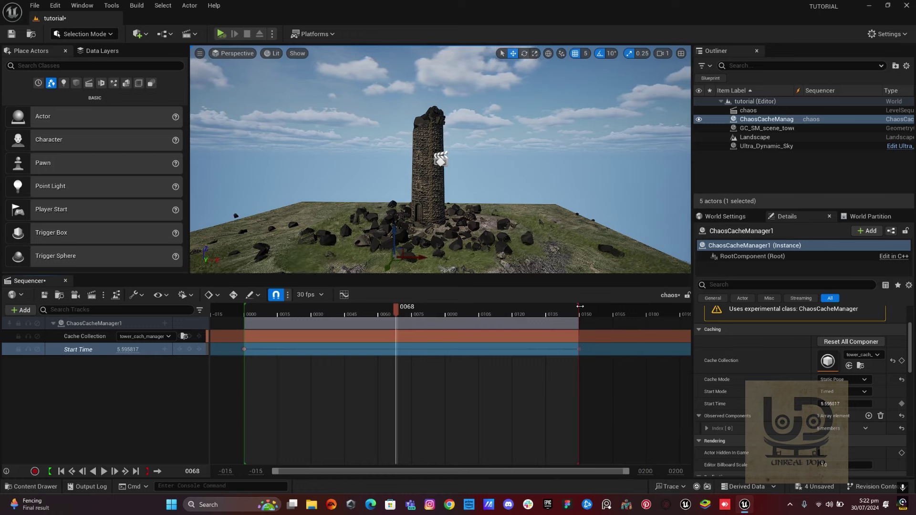
pyautogui.moveTo(580, 307); pyautogui.dragTo(697, 296)
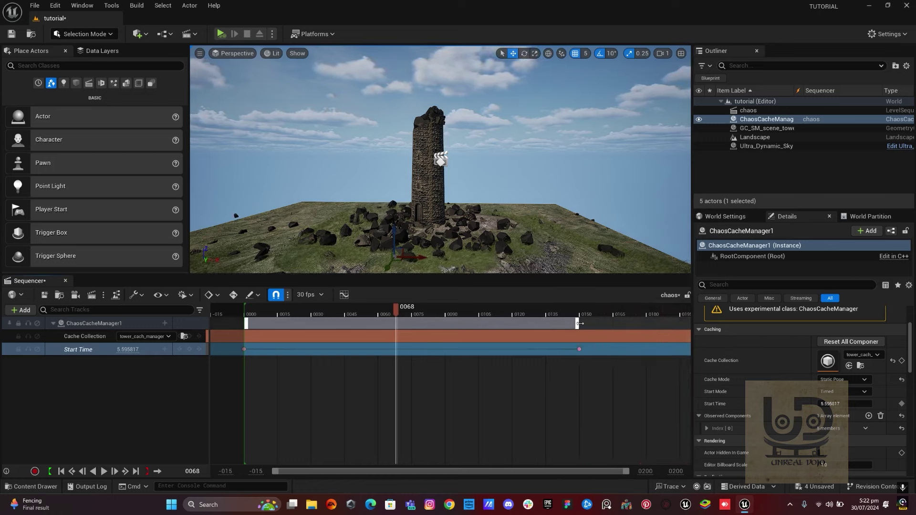
pyautogui.moveTo(580, 324); pyautogui.dragTo(701, 324)
# - Replay the lengthened sequence from near its start to check the slower tower destruction
pyautogui.moveTo(321, 315); pyautogui.dragTo(280, 319)
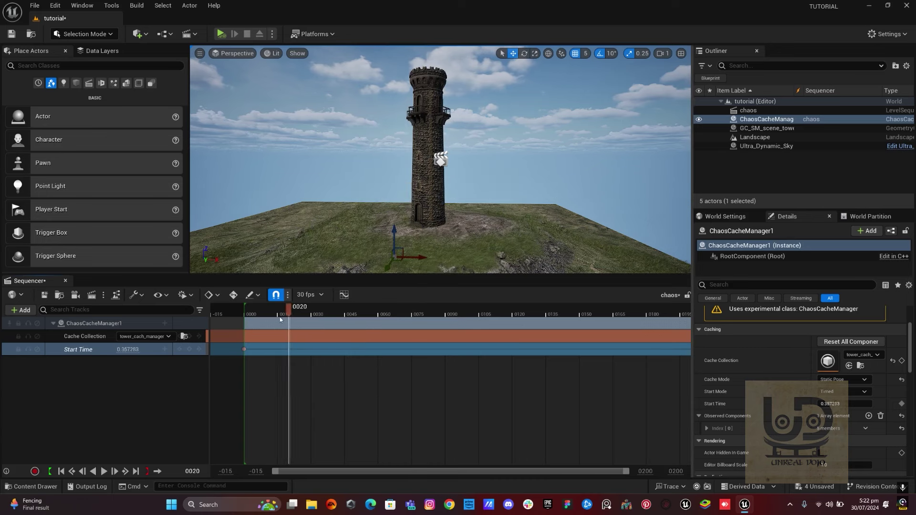
pyautogui.press('space')
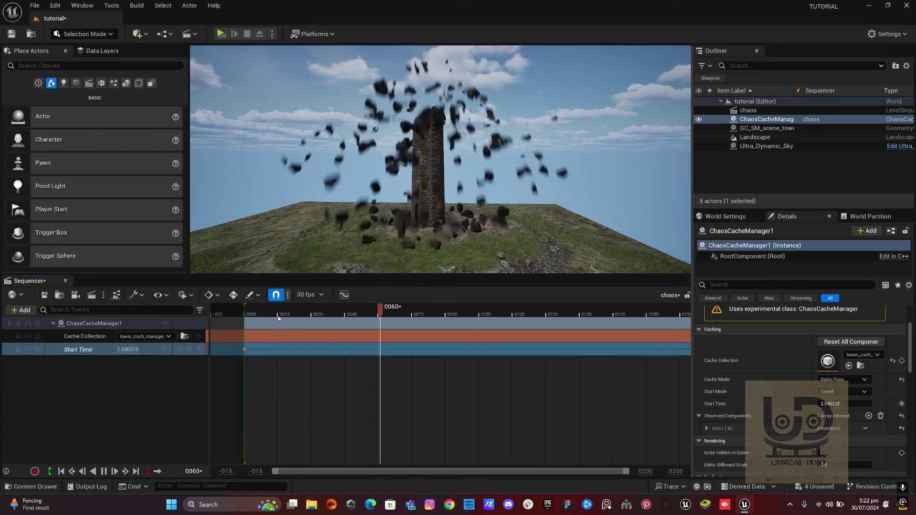
pyautogui.press('space')
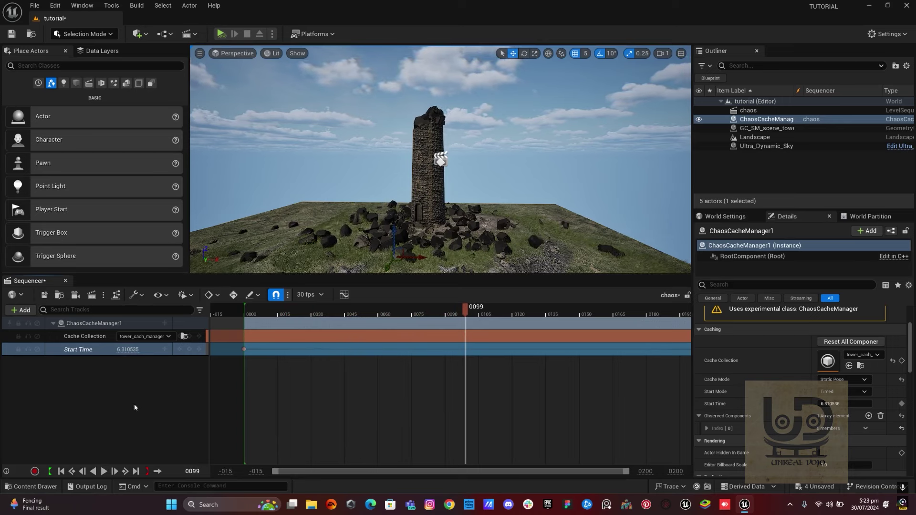
pyautogui.click(250, 313)
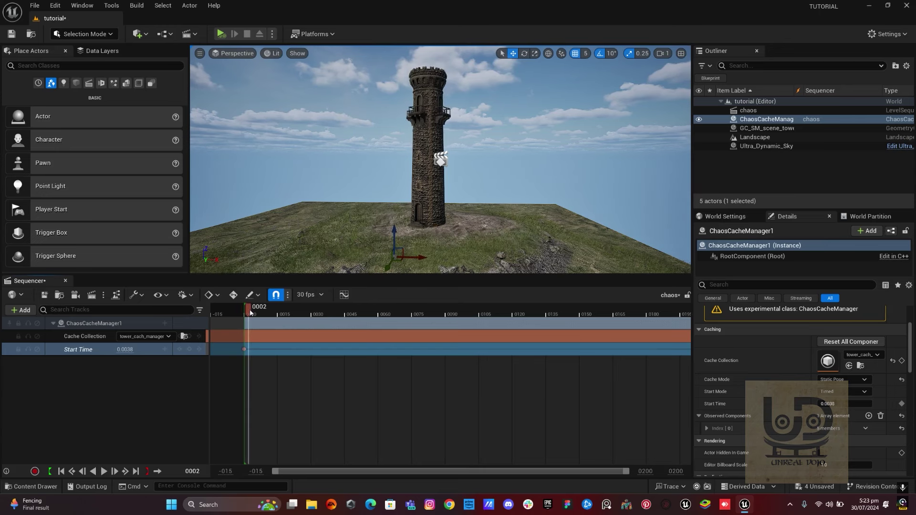
pyautogui.press('space')
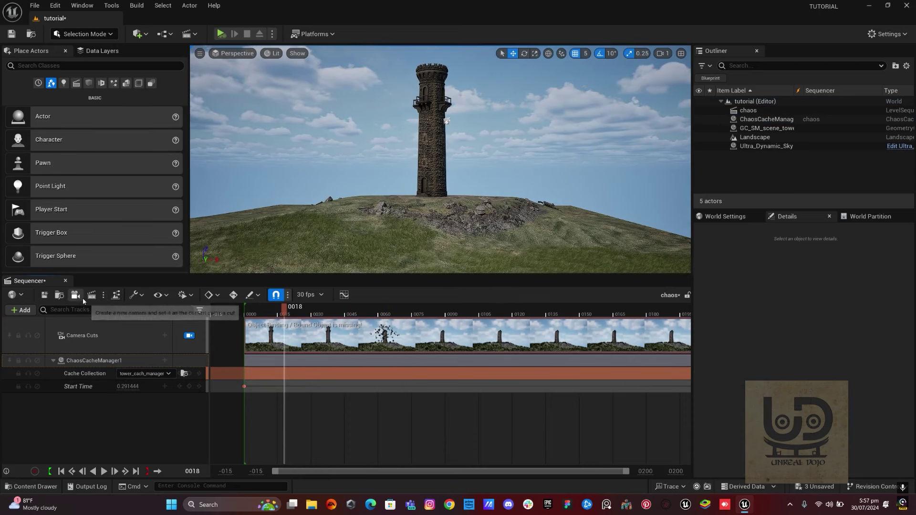
# - Create a cine camera in the sequence and set its Current Focal Length to 28
pyautogui.click(82, 300)
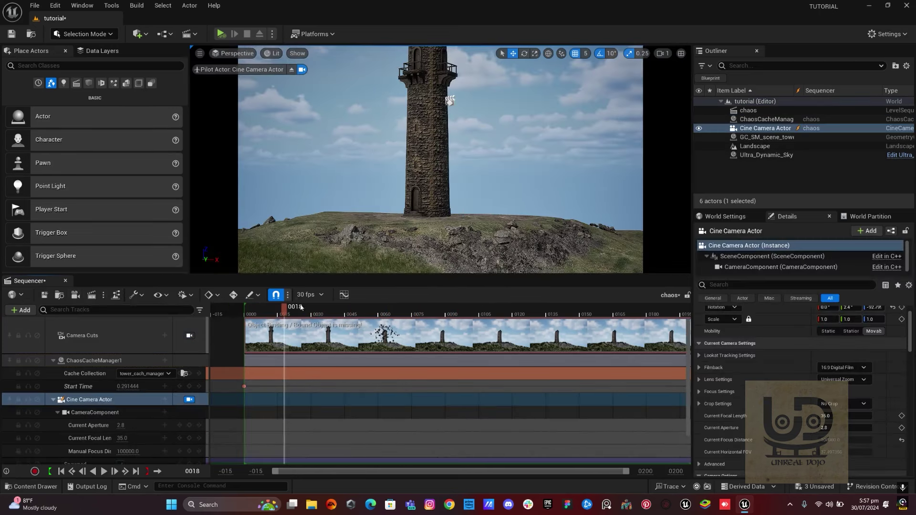
pyautogui.click(122, 437)
pyautogui.write('28')
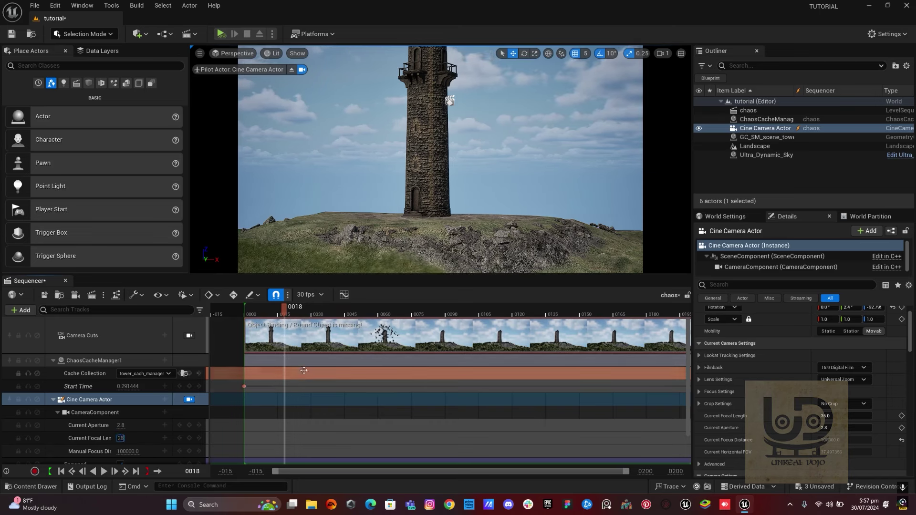
# - Reposition the piloted cine camera to frame the whole tower from a low angle above the grassy hill
pyautogui.click(476, 176)
pyautogui.moveTo(476, 176); pyautogui.dragTo(476, 155, button='right')
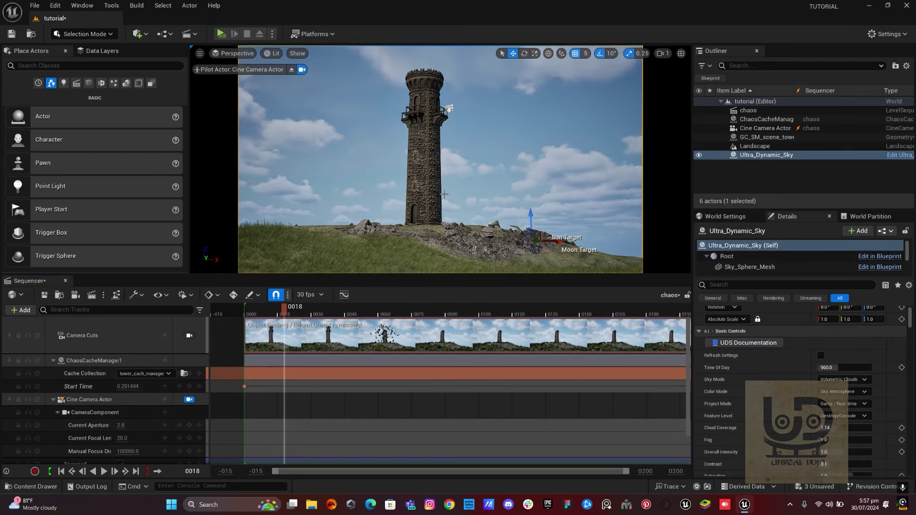
pyautogui.scroll(-3, 445, 195)
# - Key the Start Time at frame 32 and move that key to frame 0 in place of the deleted original key
pyautogui.moveTo(268, 313); pyautogui.dragTo(316, 316)
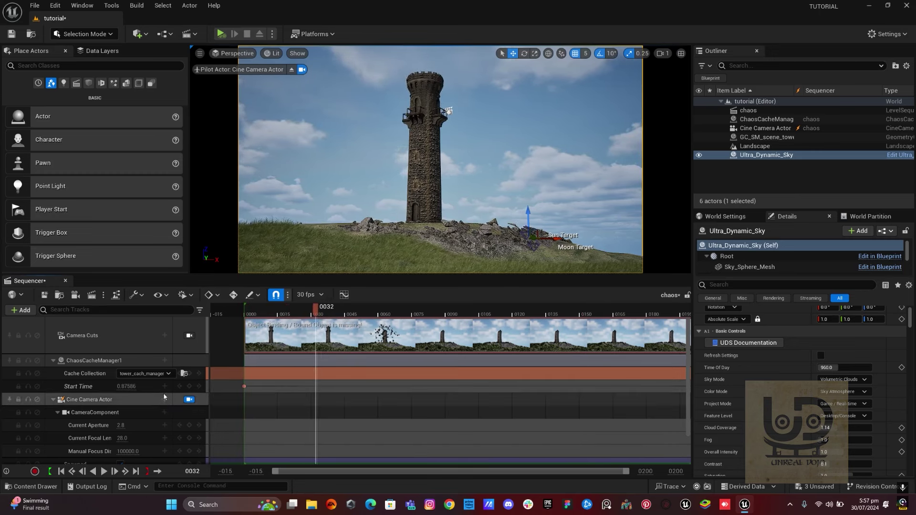
pyautogui.click(191, 388)
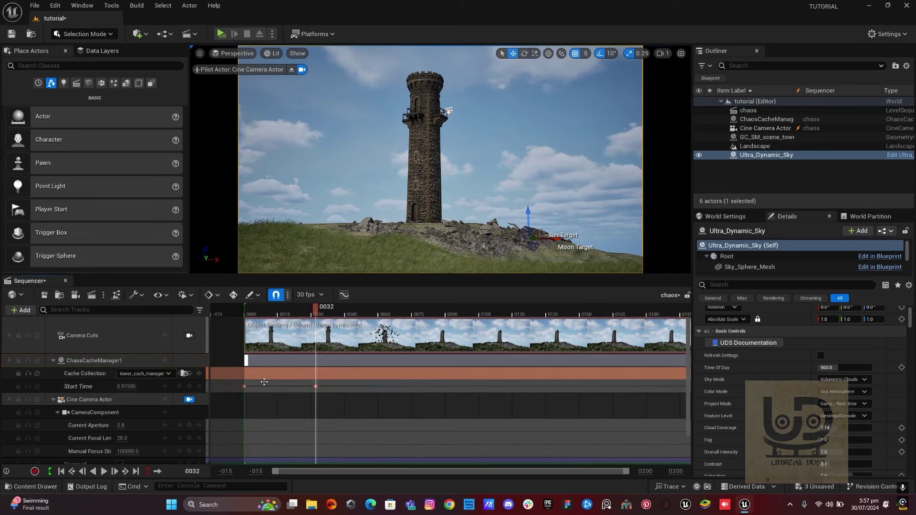
pyautogui.moveTo(265, 382)
pyautogui.mouseDown()
pyautogui.moveTo(234, 388)
pyautogui.moveTo(266, 389)
pyautogui.mouseUp()
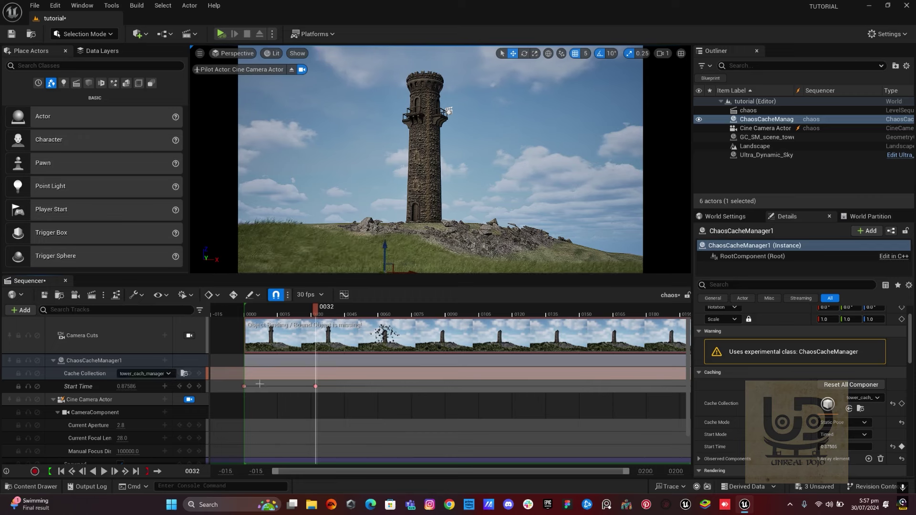
pyautogui.moveTo(241, 391); pyautogui.dragTo(238, 390)
pyautogui.press('Delete')
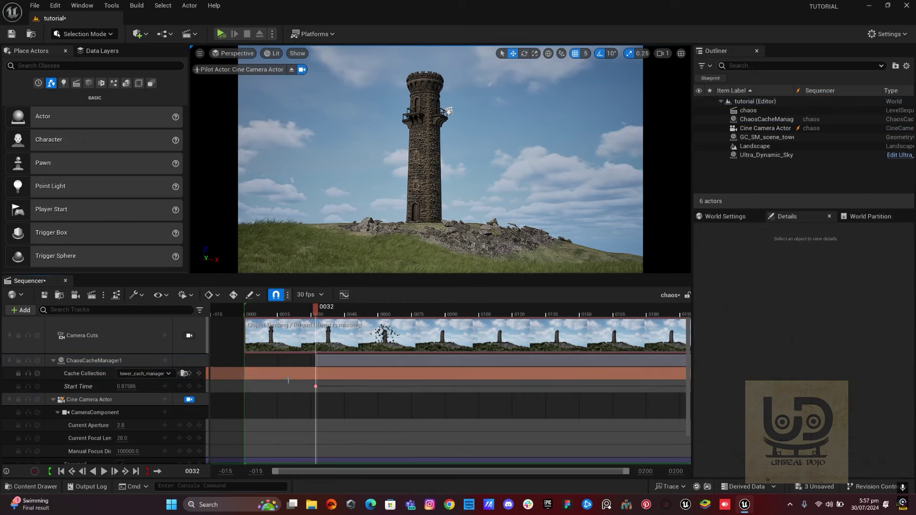
pyautogui.moveTo(315, 387); pyautogui.dragTo(243, 387)
# - Scrub the sequence to frame 194 to check the destruction through the camera, and collapse the Cine Camera Actor's tracks
pyautogui.moveTo(257, 309); pyautogui.dragTo(677, 308)
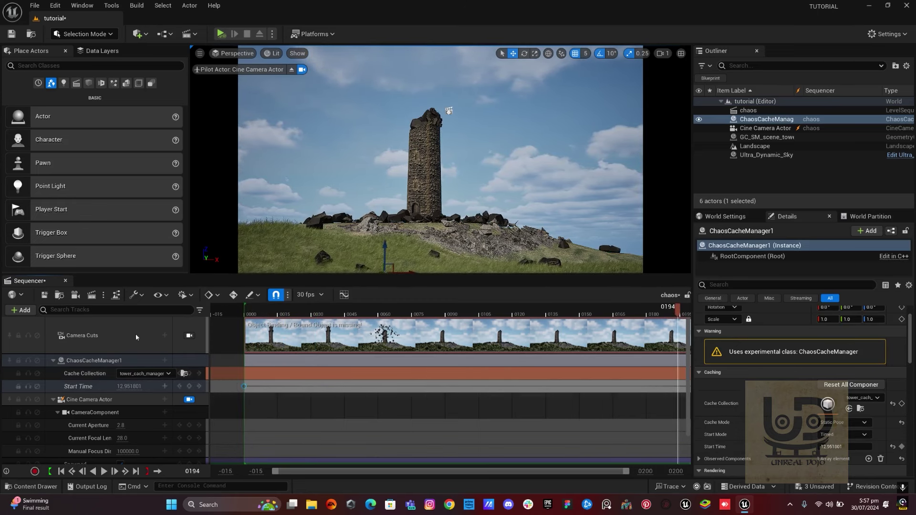
pyautogui.click(52, 400)
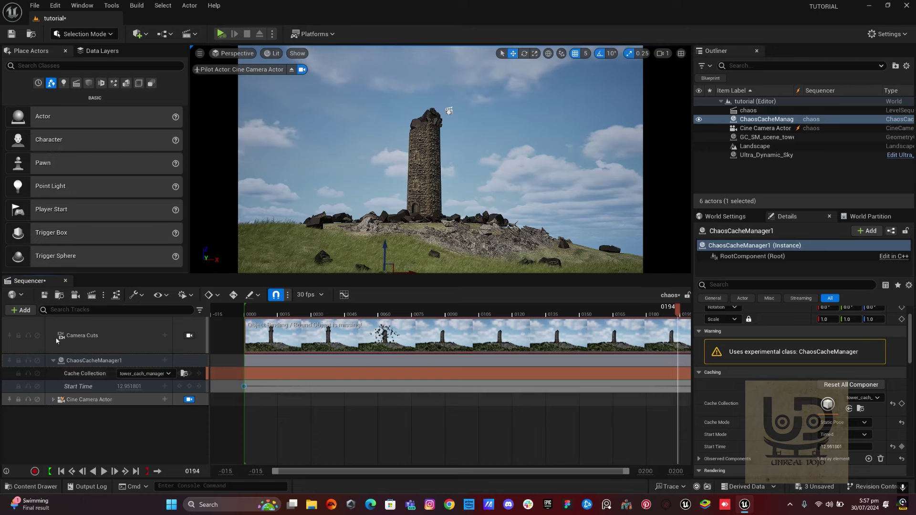
# - Open the chaos sequence's job settings in the Movie Render Queue and review the anti-aliasing, JPG sequence and deferred rendering settings
pyautogui.click(91, 295)
pyautogui.click(395, 179)
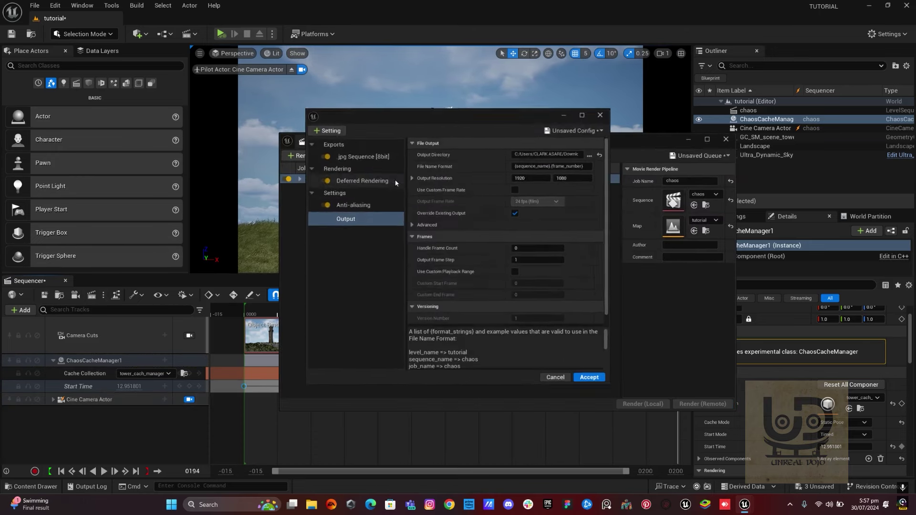
pyautogui.click(348, 205)
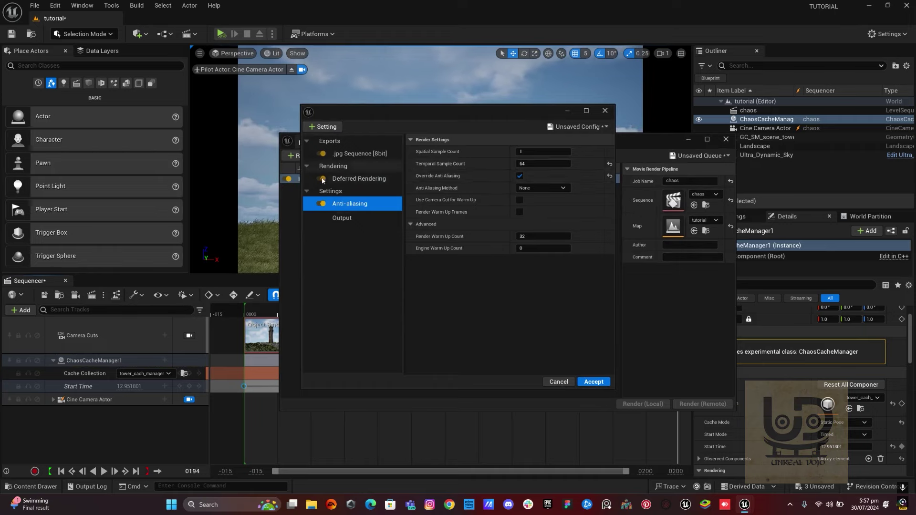
pyautogui.click(353, 153)
pyautogui.click(353, 179)
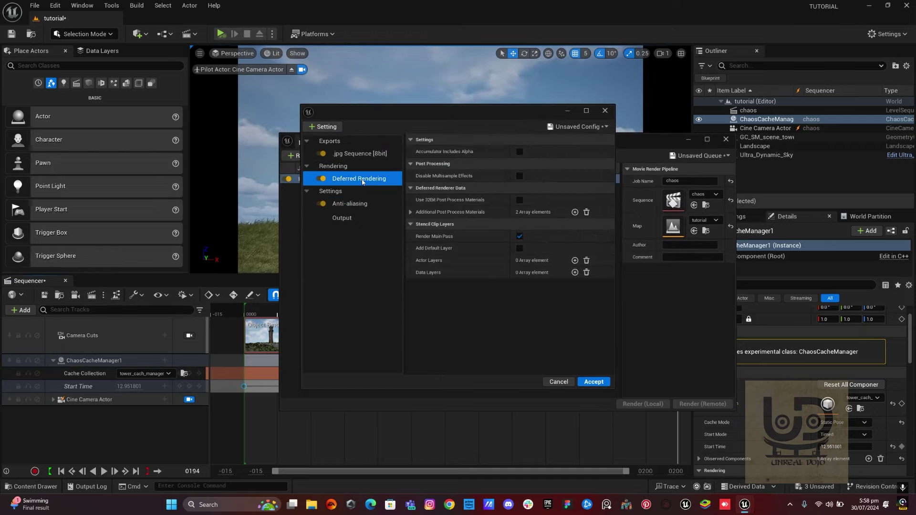
# - Check the render job's output settings and browse its output directory without choosing another folder
pyautogui.click(353, 218)
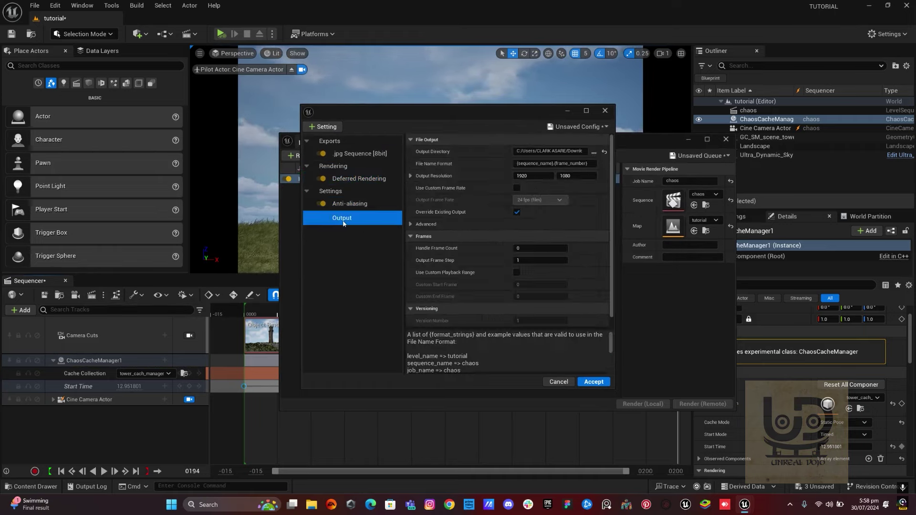
pyautogui.click(590, 151)
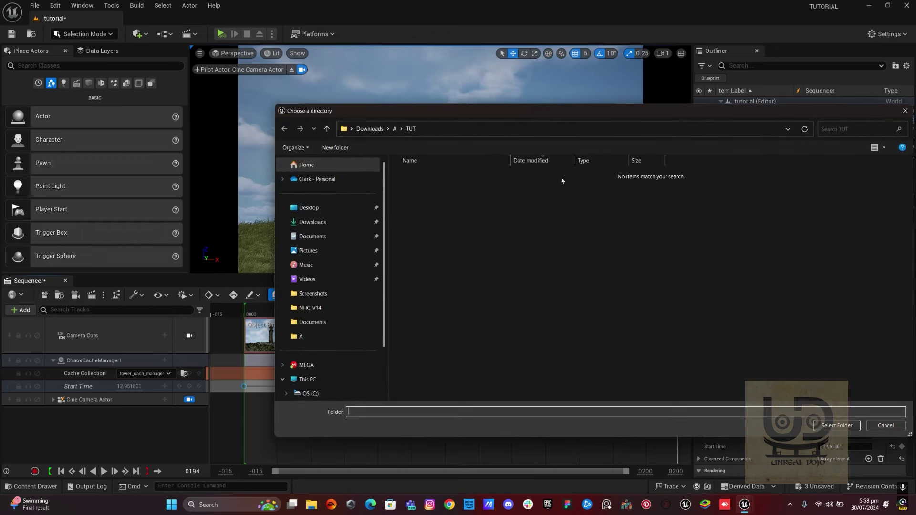
pyautogui.click(907, 114)
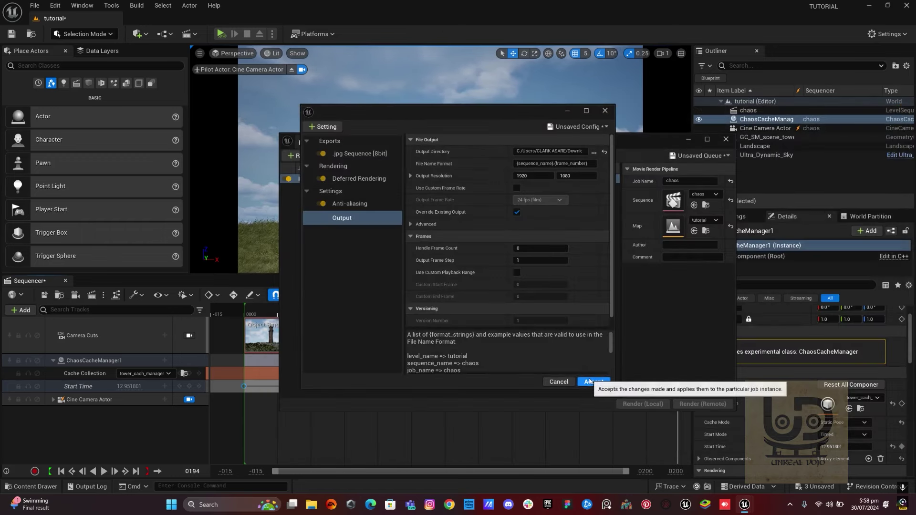
# - Recheck the anti-aliasing settings, accept the render configuration and start a local render of the chaos job
pyautogui.click(350, 204)
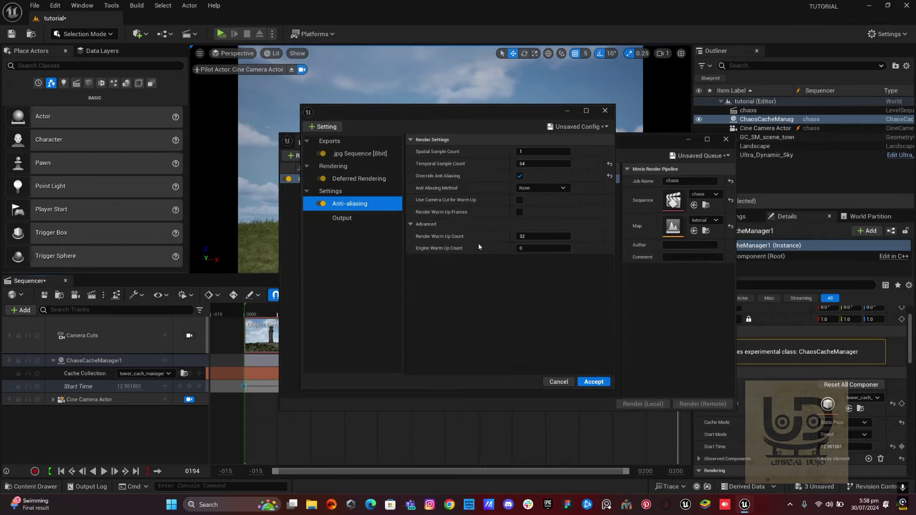
pyautogui.click(594, 381)
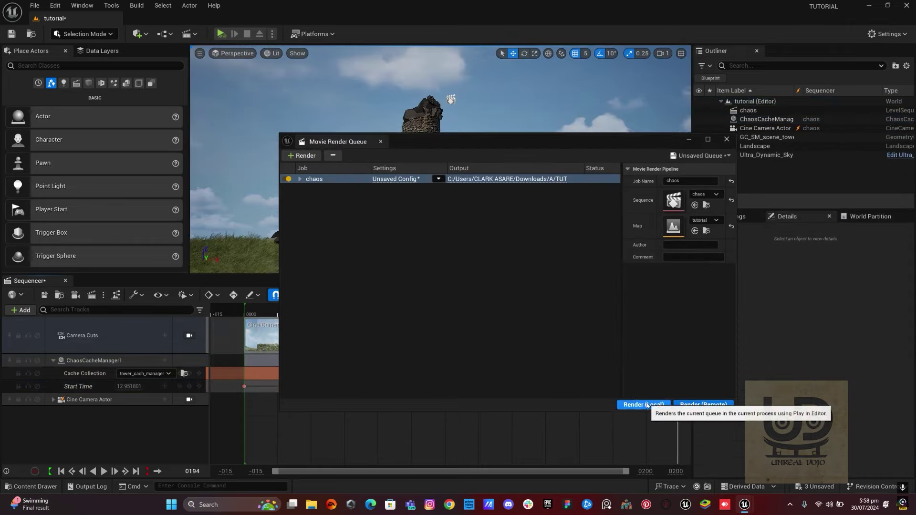
pyautogui.click(643, 404)
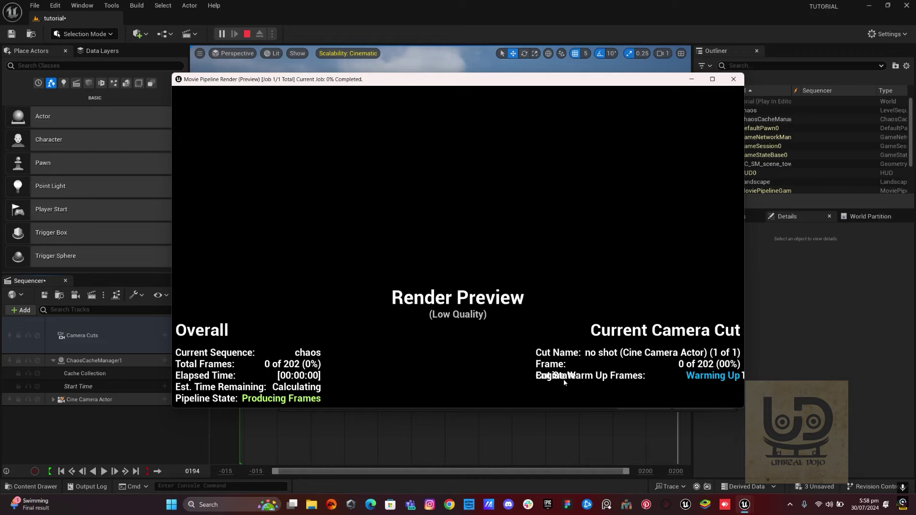